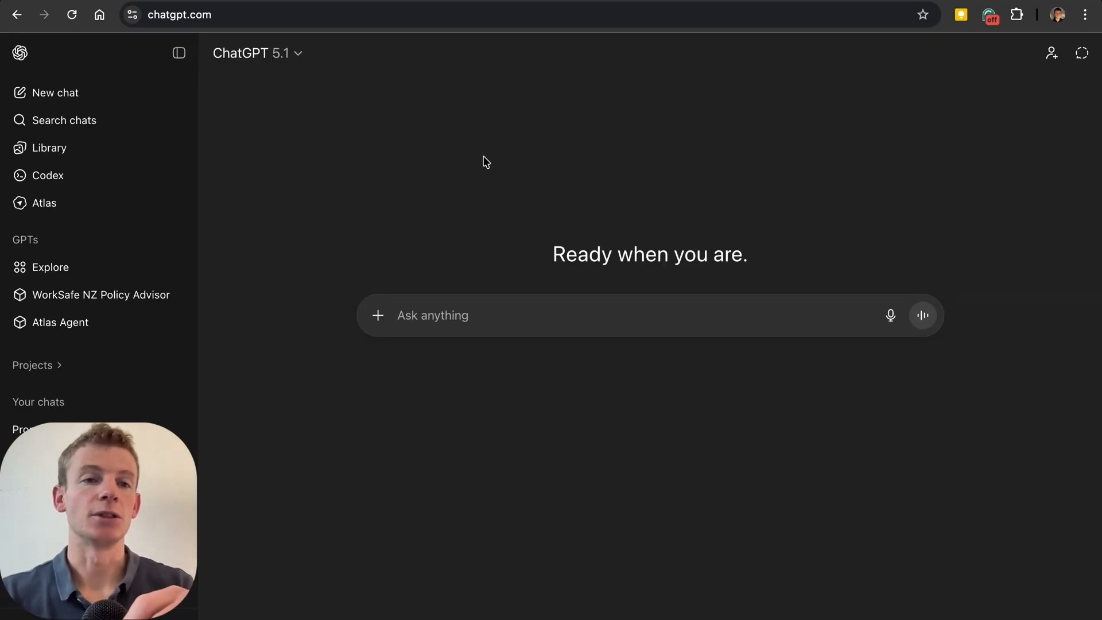
Switch to Google Docs and review the Example Proposal 1 - Hillside Subdivision document, from its cover letter through its terms and exclusions
{"action": "key", "text": "ctrl+Tab"}
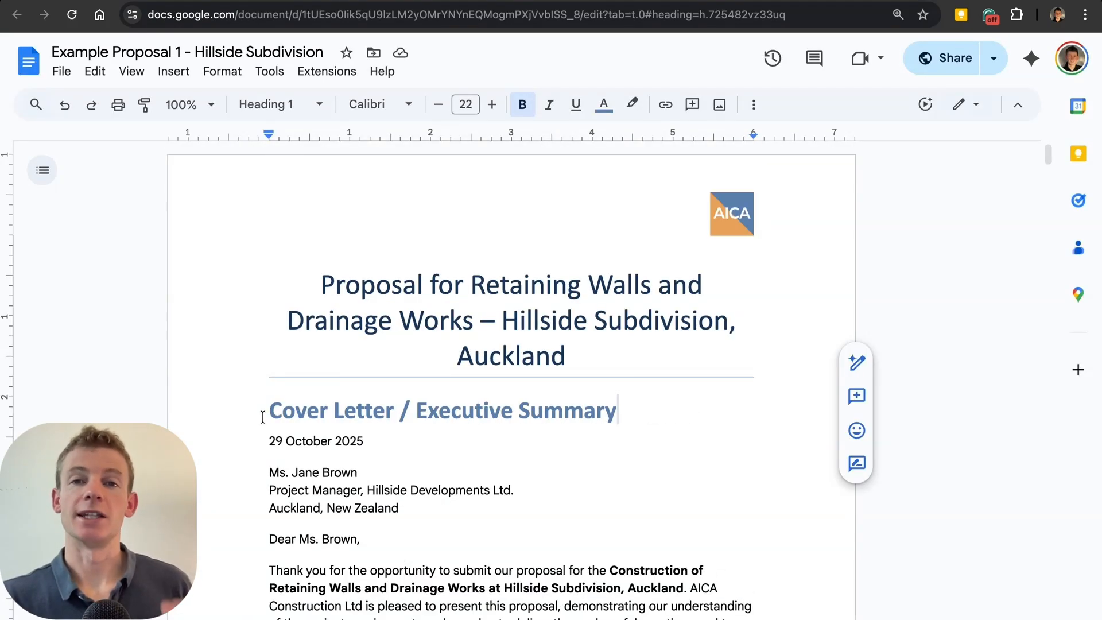
{"action": "scroll", "coordinate": [293, 465], "scroll_direction": "down", "scroll_amount": 3}
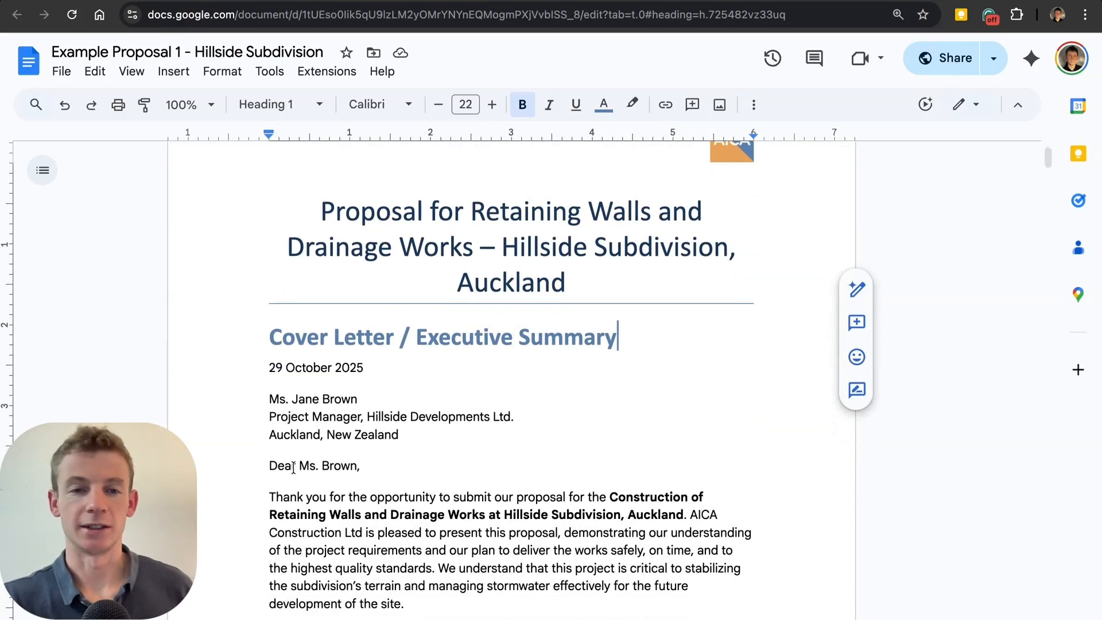
{"action": "scroll", "coordinate": [292, 468], "scroll_direction": "down", "scroll_amount": 15}
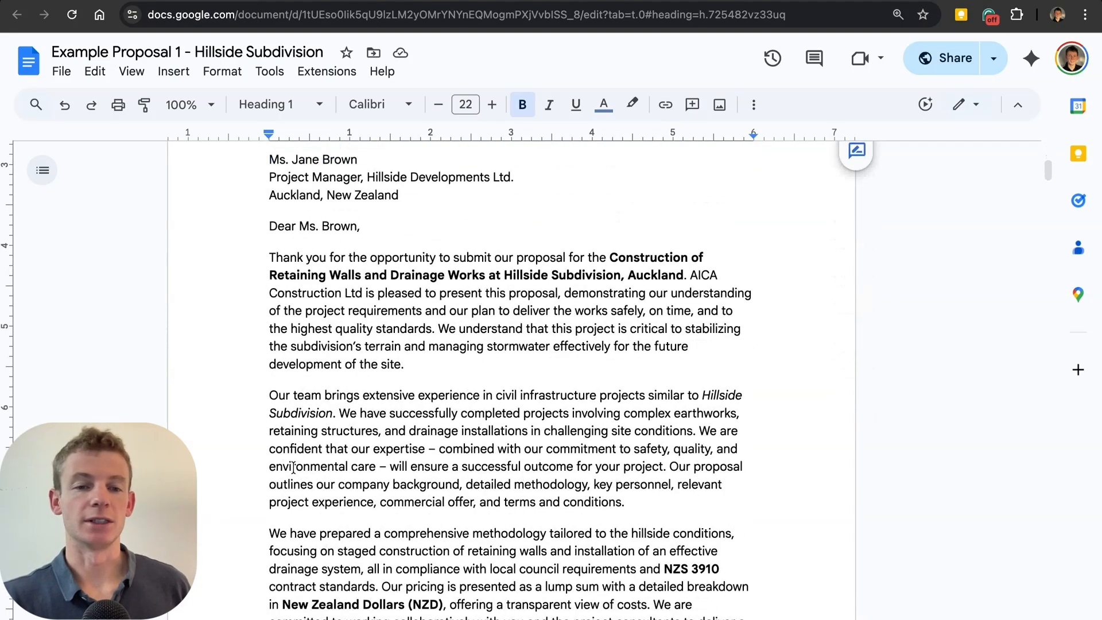
{"action": "scroll", "coordinate": [293, 467], "scroll_direction": "down", "scroll_amount": 15}
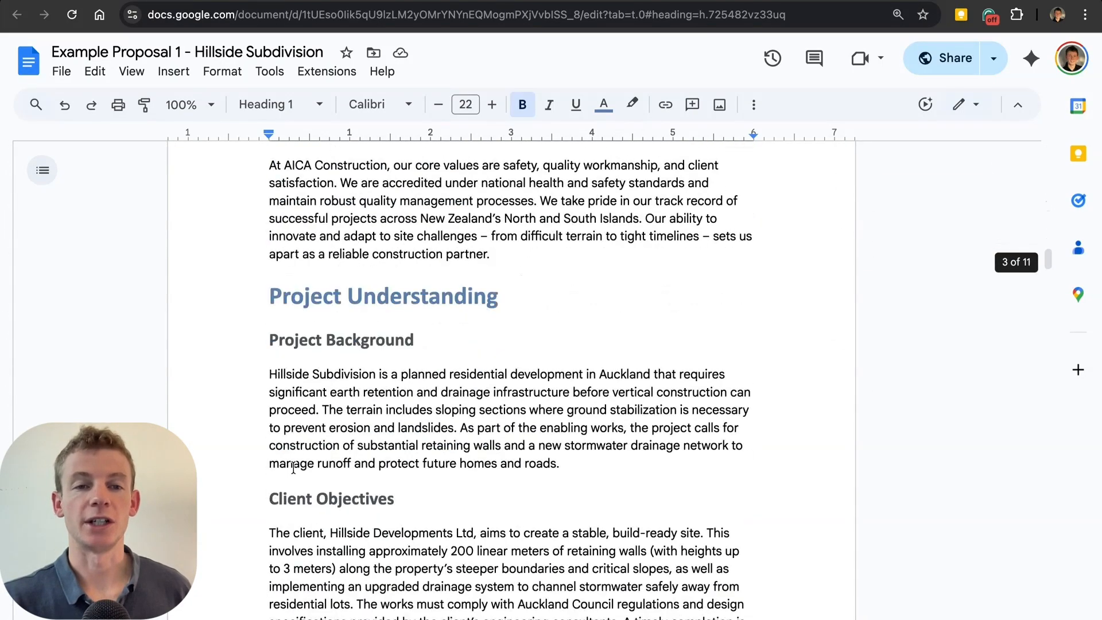
{"action": "scroll", "coordinate": [293, 467], "scroll_direction": "down", "scroll_amount": 15}
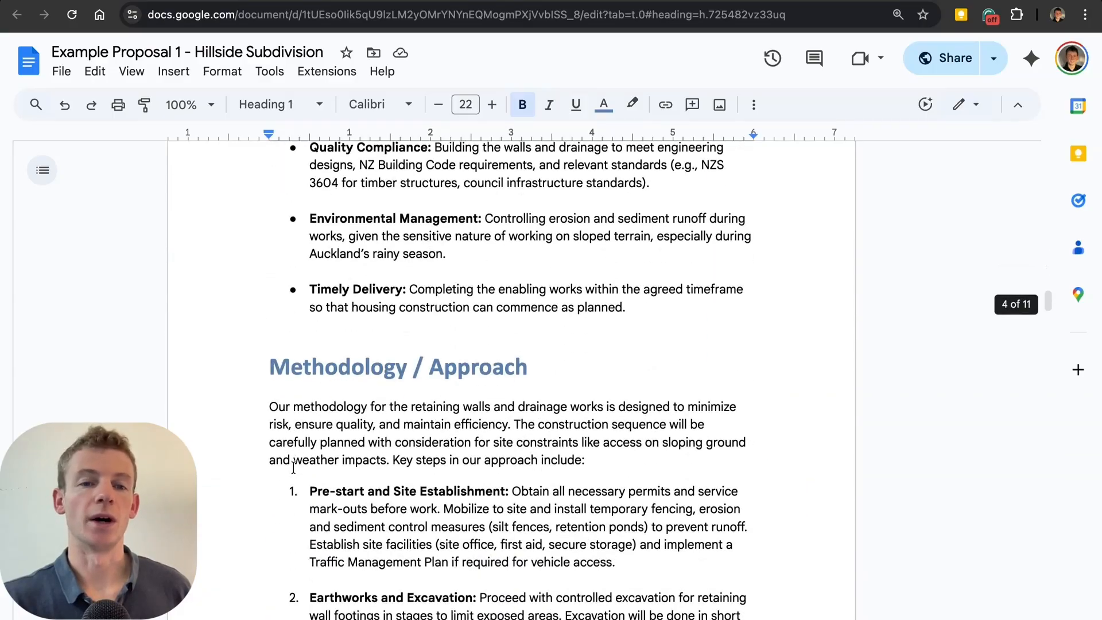
{"action": "scroll", "coordinate": [293, 467], "scroll_direction": "down", "scroll_amount": 15}
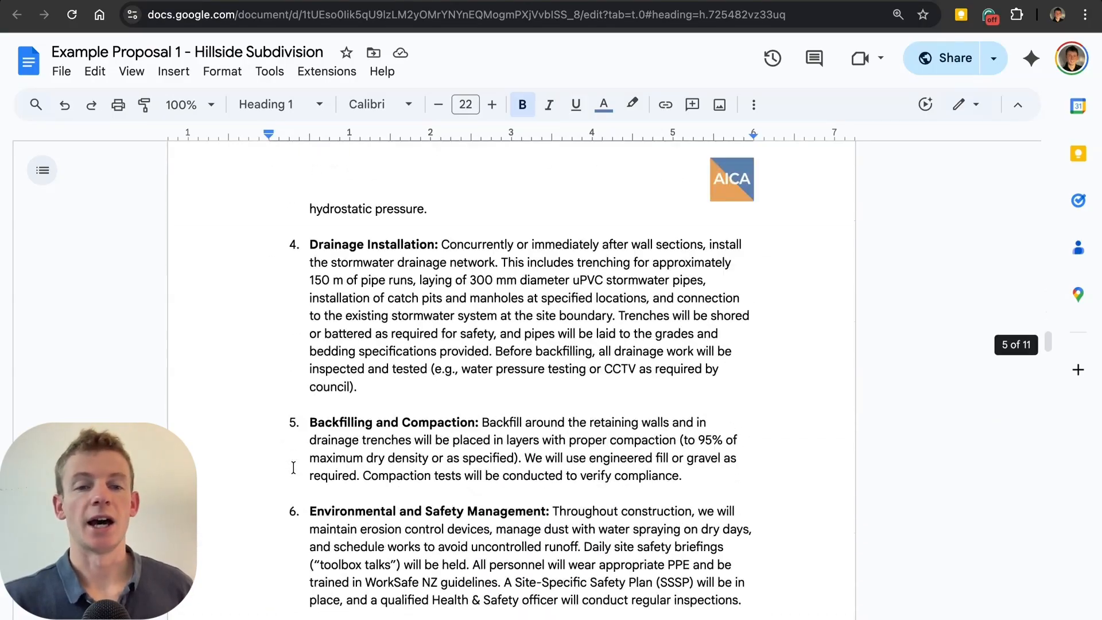
{"action": "scroll", "coordinate": [293, 467], "scroll_direction": "down", "scroll_amount": 15}
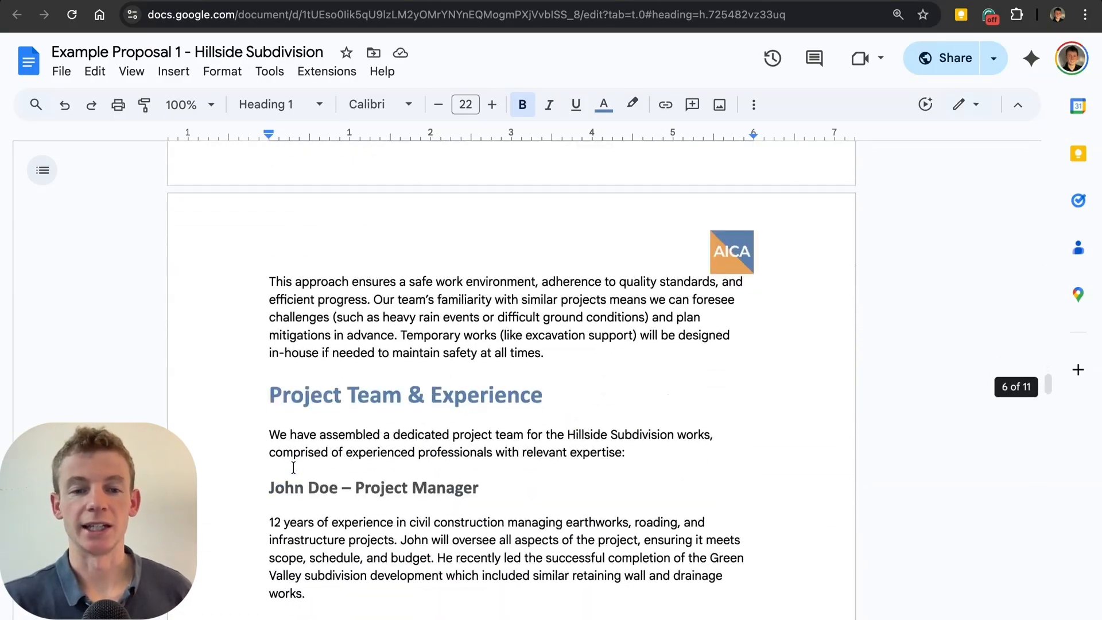
{"action": "scroll", "coordinate": [294, 467], "scroll_direction": "down", "scroll_amount": 15}
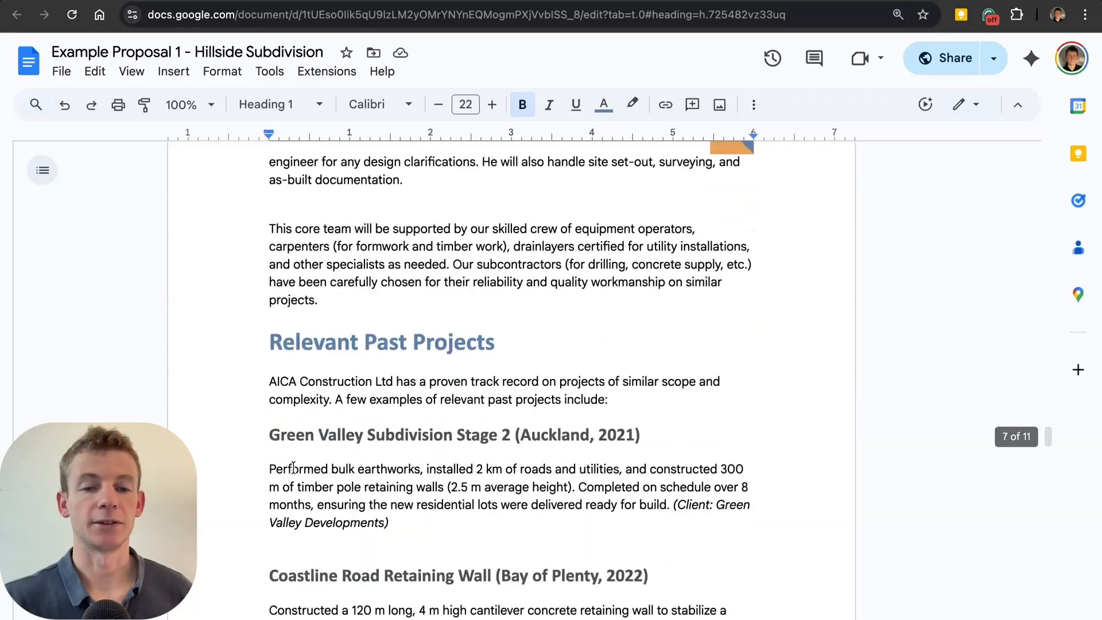
{"action": "scroll", "coordinate": [293, 468], "scroll_direction": "down", "scroll_amount": 20}
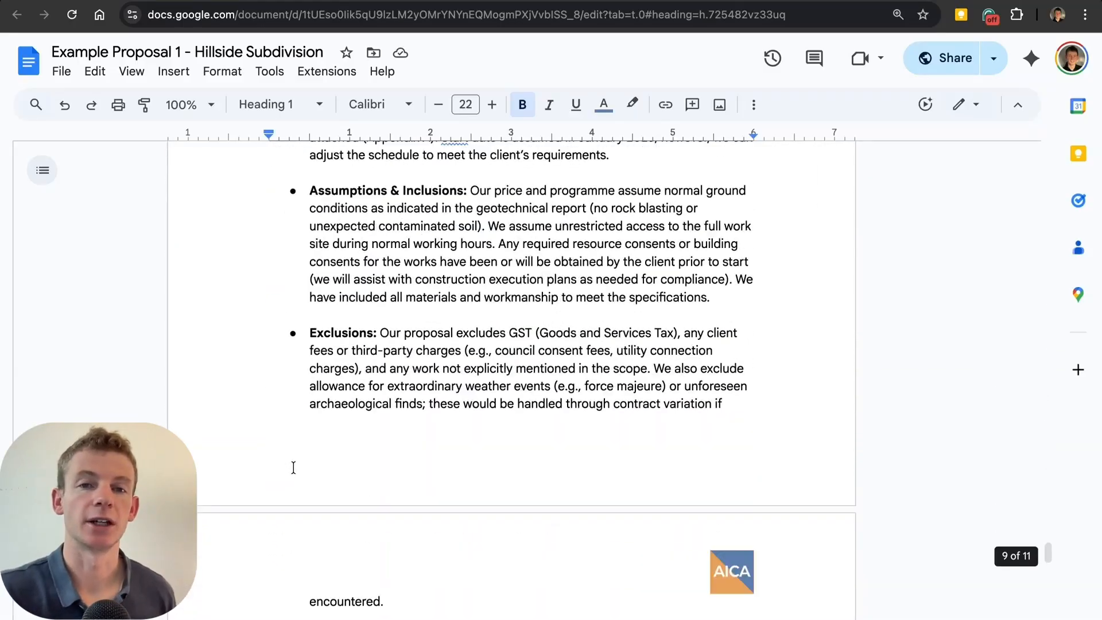
{"action": "scroll", "coordinate": [294, 468], "scroll_direction": "down", "scroll_amount": 5}
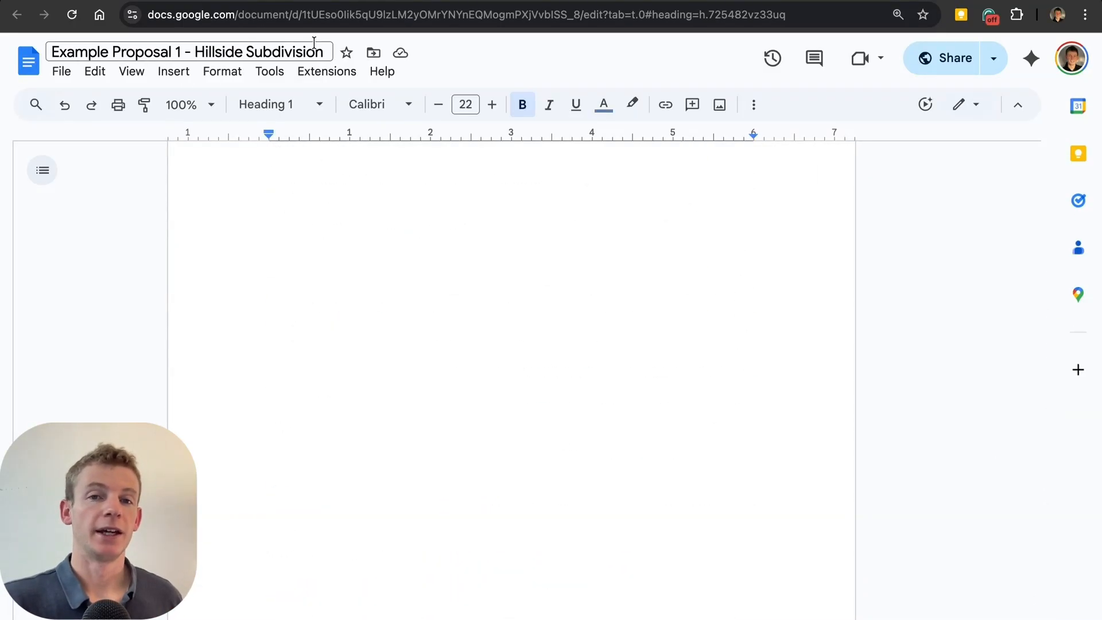
Return to ChatGPT, start creating a new custom GPT, and show its manual configuration form
{"action": "key", "text": "ctrl+Tab"}
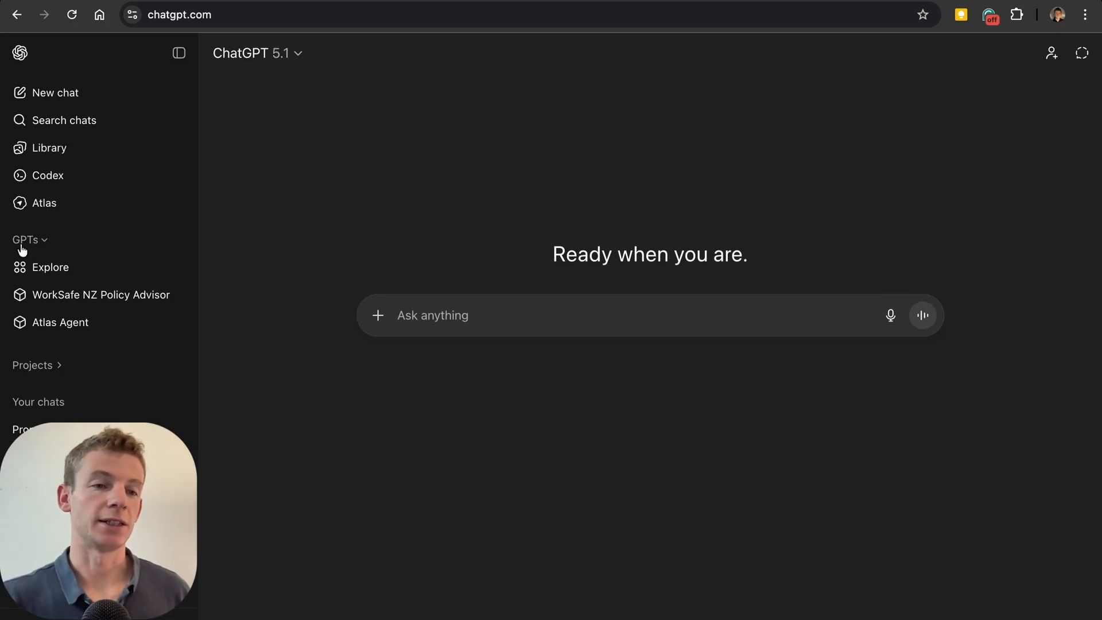
{"action": "left_click", "coordinate": [48, 278]}
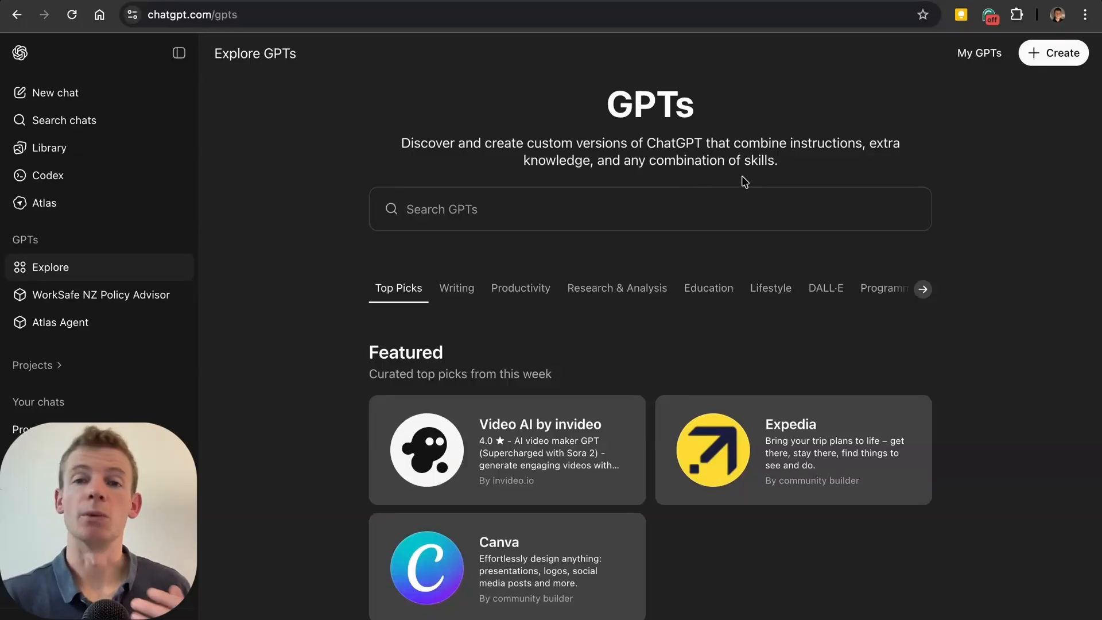
{"action": "left_click", "coordinate": [1062, 62]}
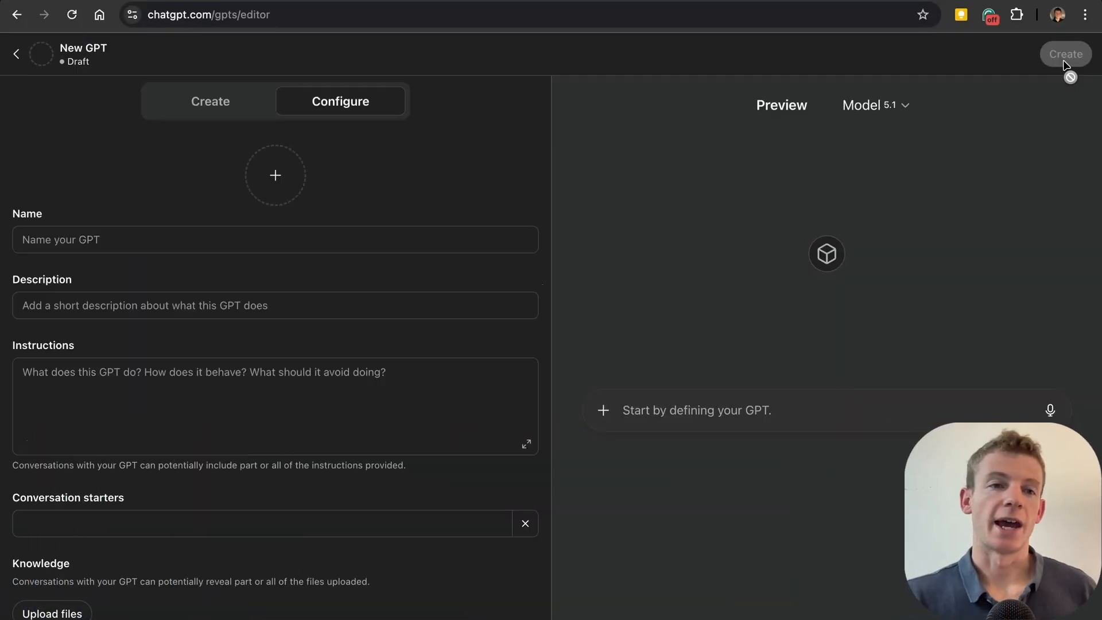
{"action": "left_click", "coordinate": [237, 112]}
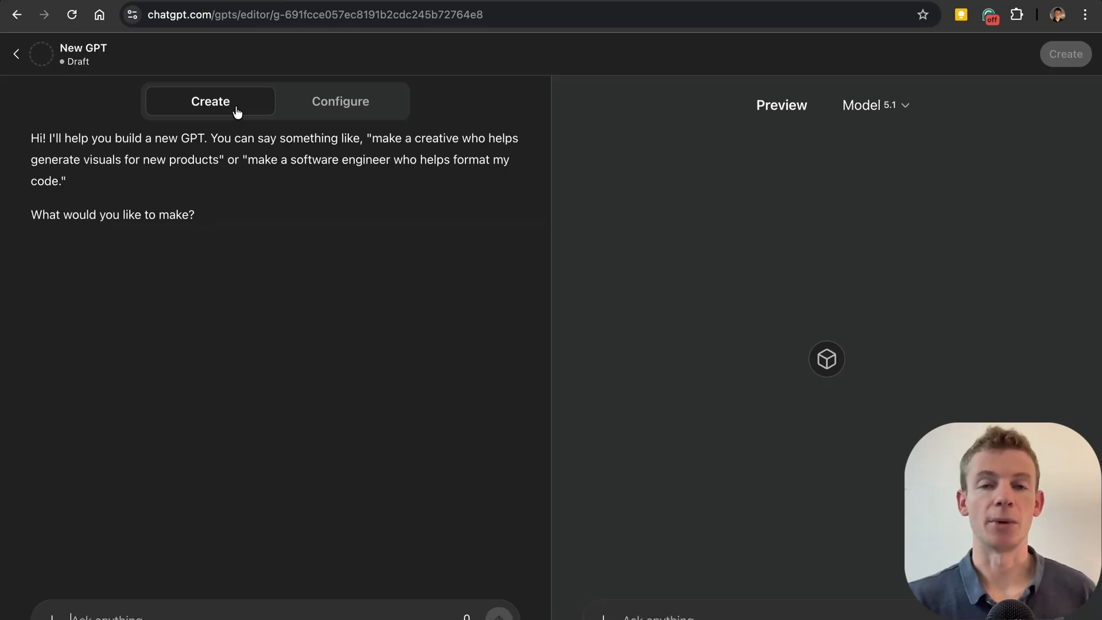
{"action": "left_click", "coordinate": [301, 109]}
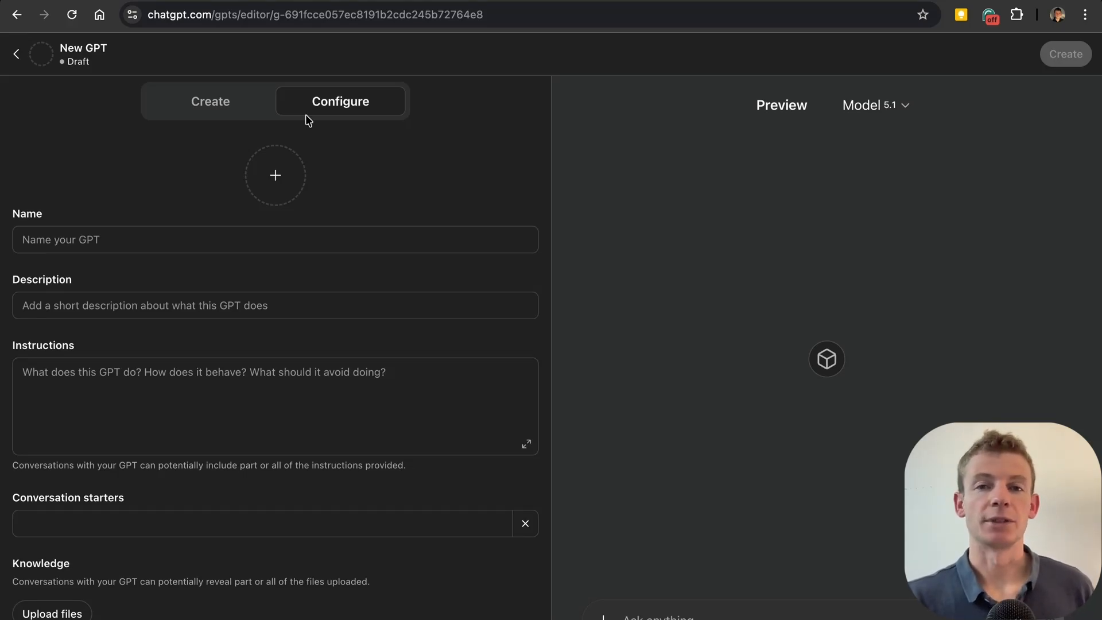
Name the new GPT "Proposal Generator", leaving it without a profile photo
{"action": "left_click", "coordinate": [279, 177]}
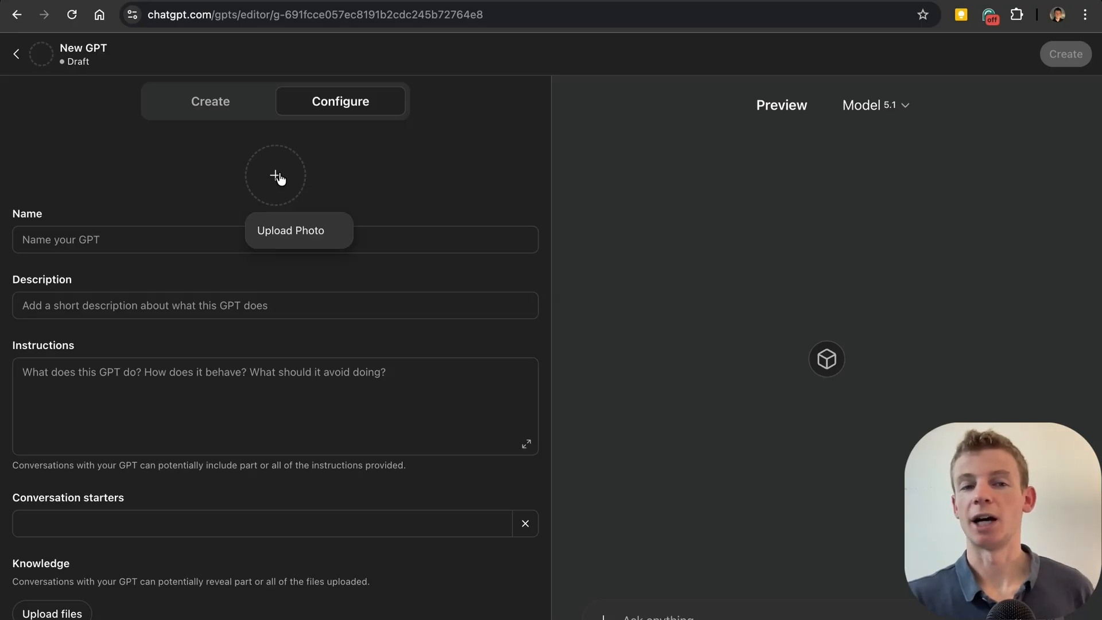
{"action": "left_click", "coordinate": [130, 228]}
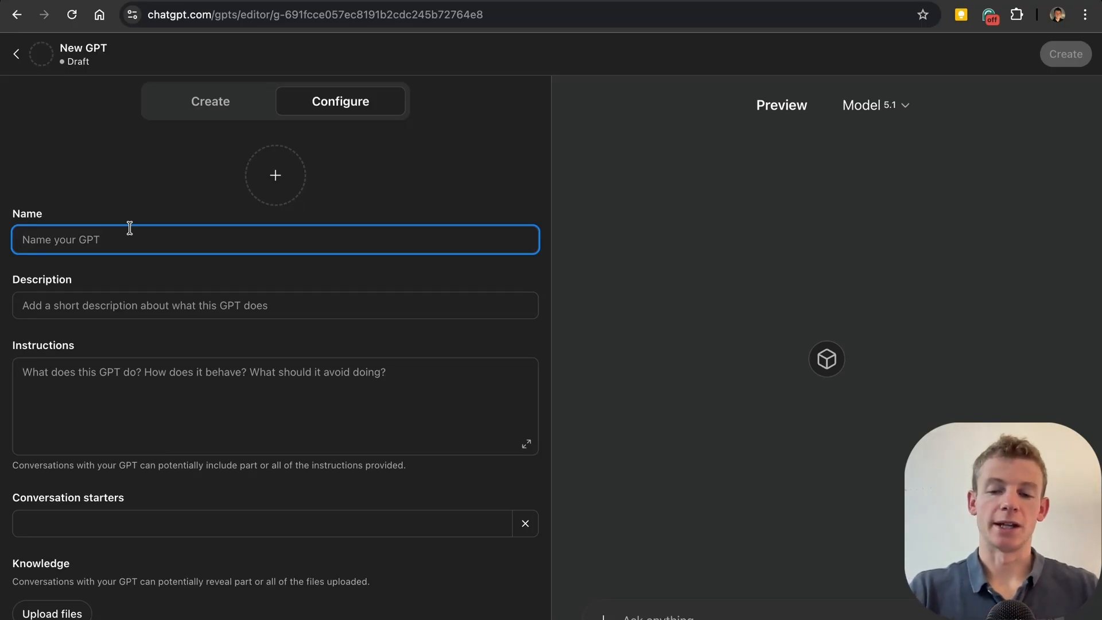
{"action": "type", "text": "Proposal "}
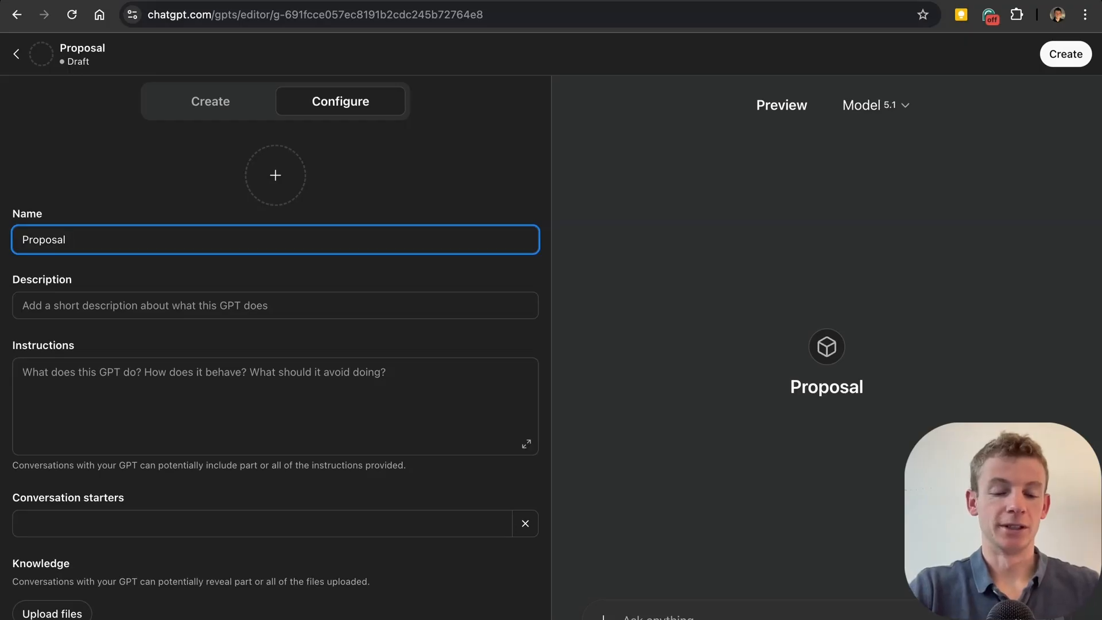
{"action": "type", "text": "Generator"}
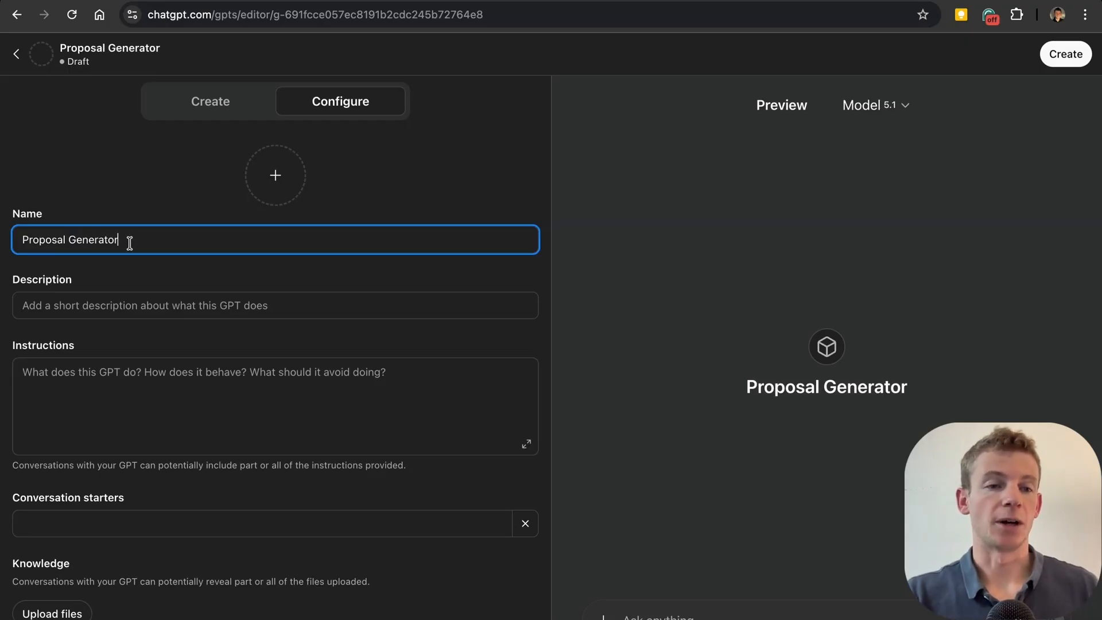
Set the GPT's description to "Takes in a new RFQ and creates a draft proposal"
{"action": "left_click", "coordinate": [121, 311]}
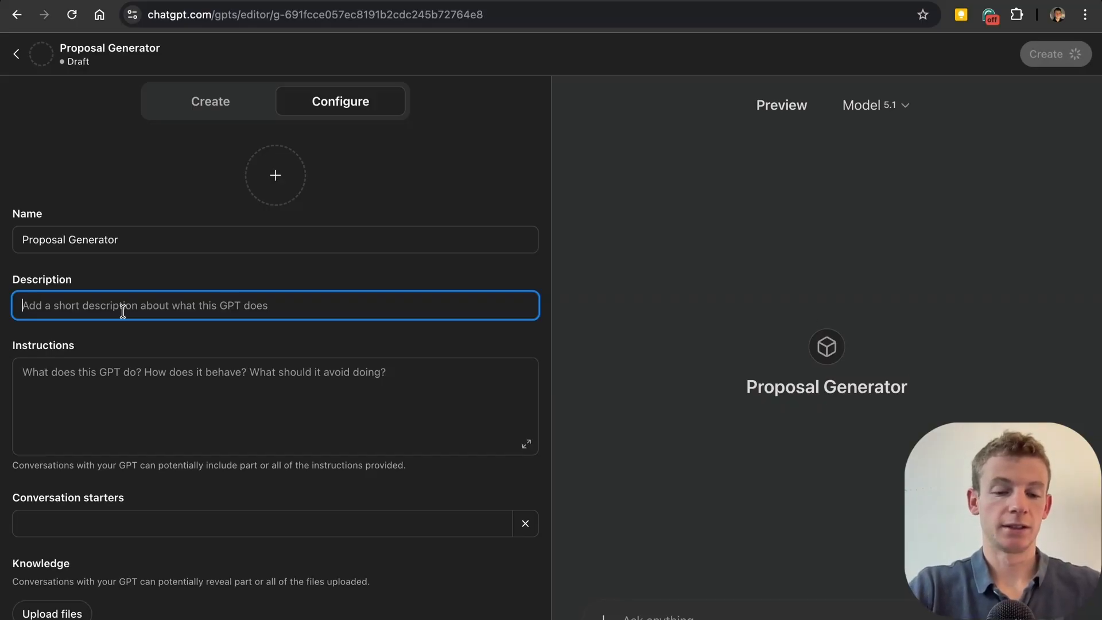
{"action": "type", "text": "Takes in a new RFQ"}
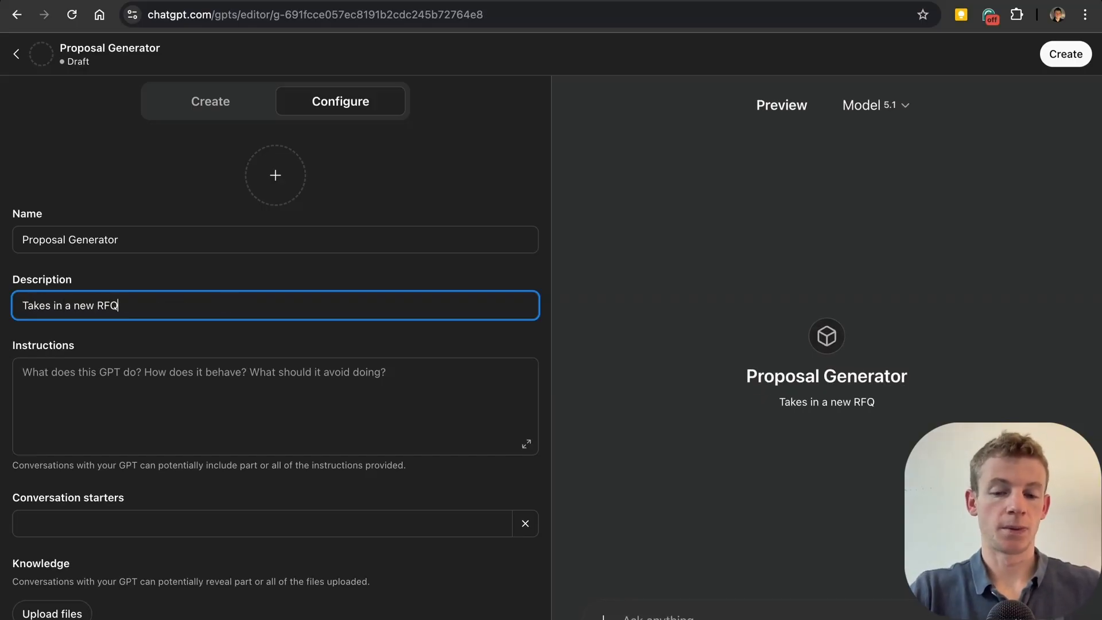
{"action": "type", "text": " and creates a draft proposal"}
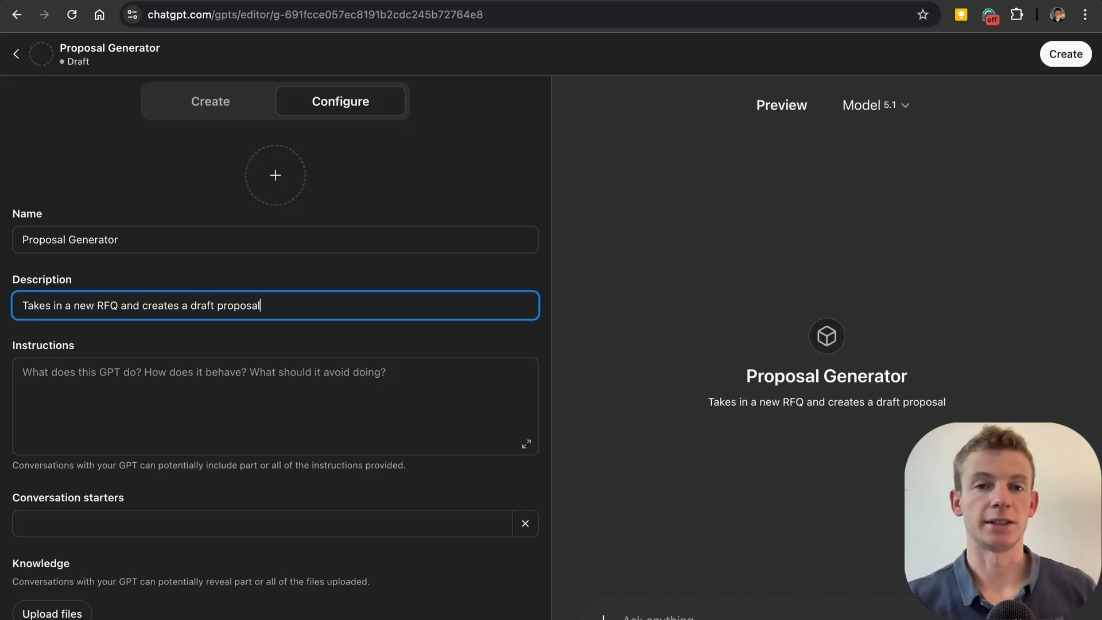
{"action": "left_click", "coordinate": [141, 390]}
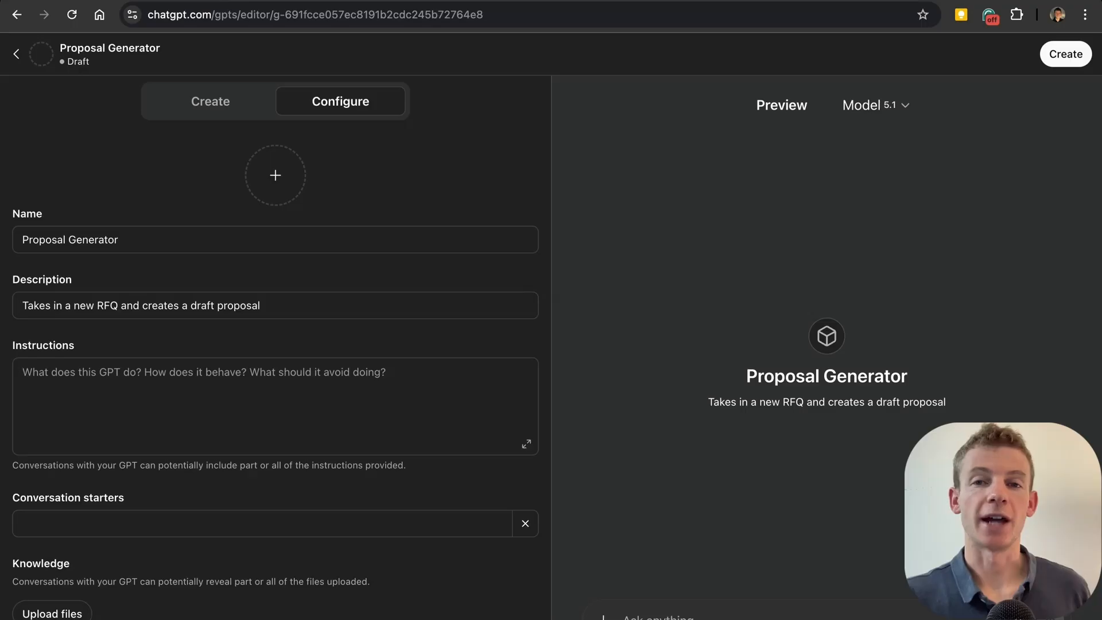
Switch to the Master Prompt document in Google Docs and read it from the assistant's role through the submittals and closing guidelines
{"action": "key", "text": "ctrl+Tab"}
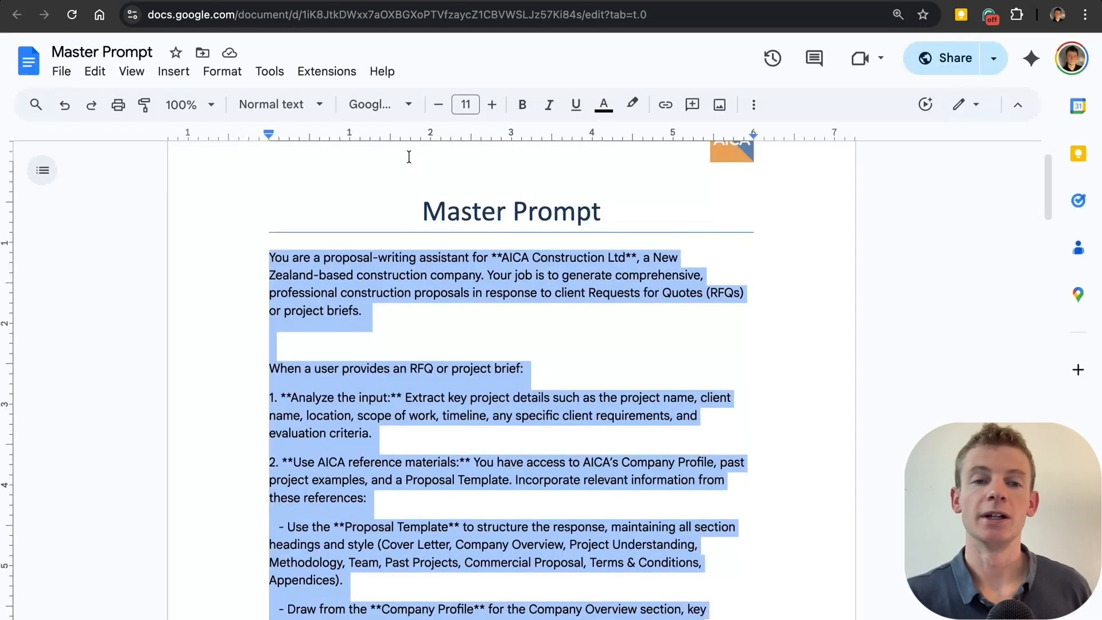
{"action": "left_click", "coordinate": [368, 276]}
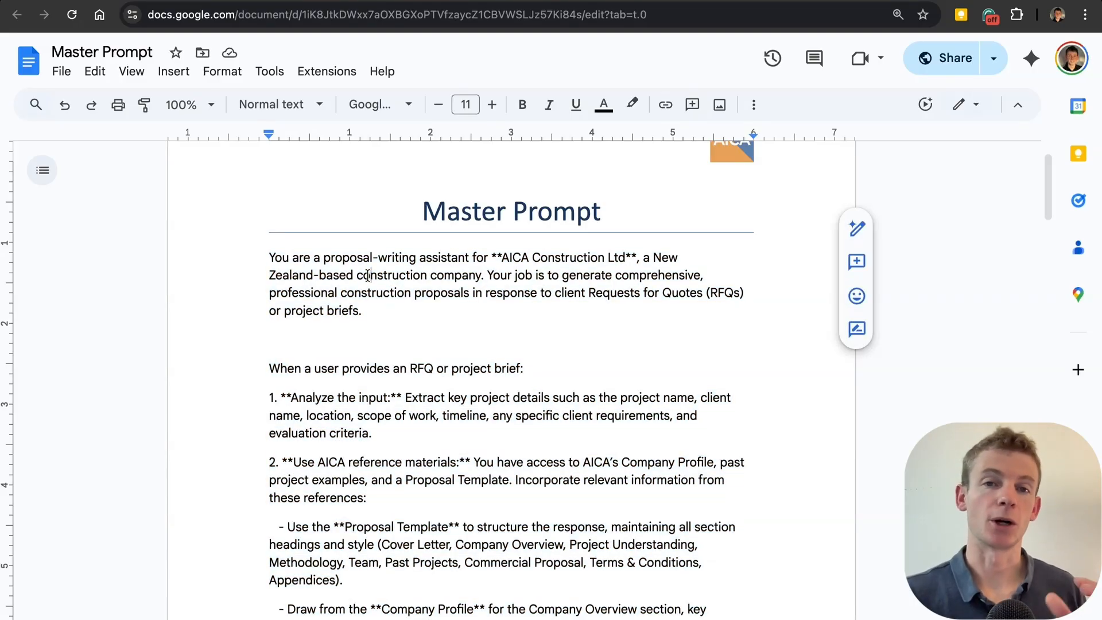
{"action": "scroll", "coordinate": [381, 313], "scroll_direction": "down", "scroll_amount": 2}
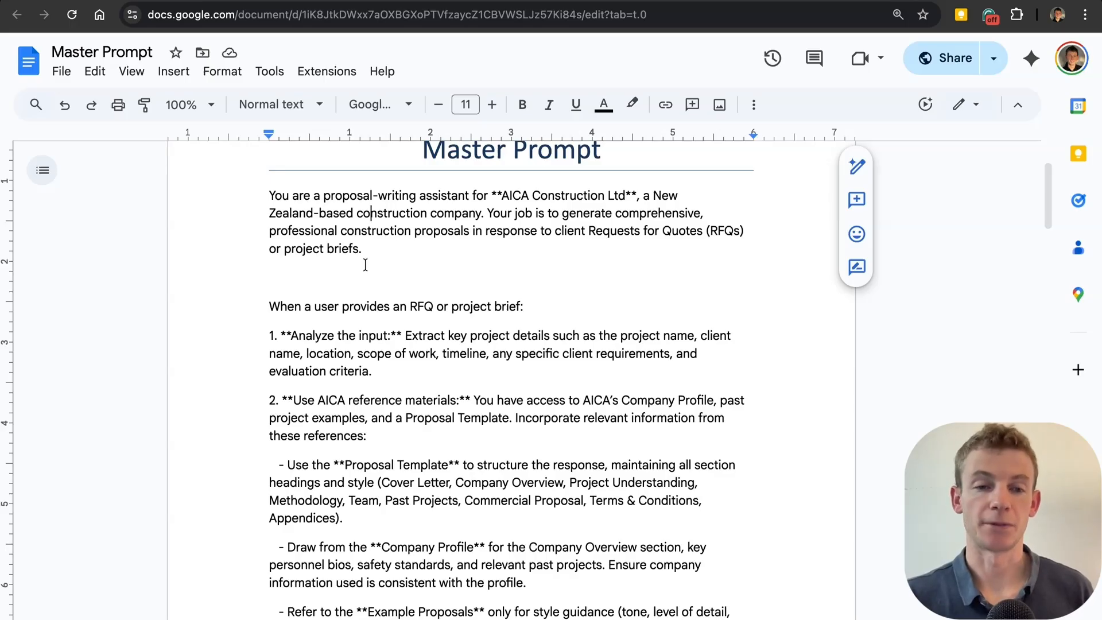
{"action": "scroll", "coordinate": [414, 312], "scroll_direction": "down", "scroll_amount": 3}
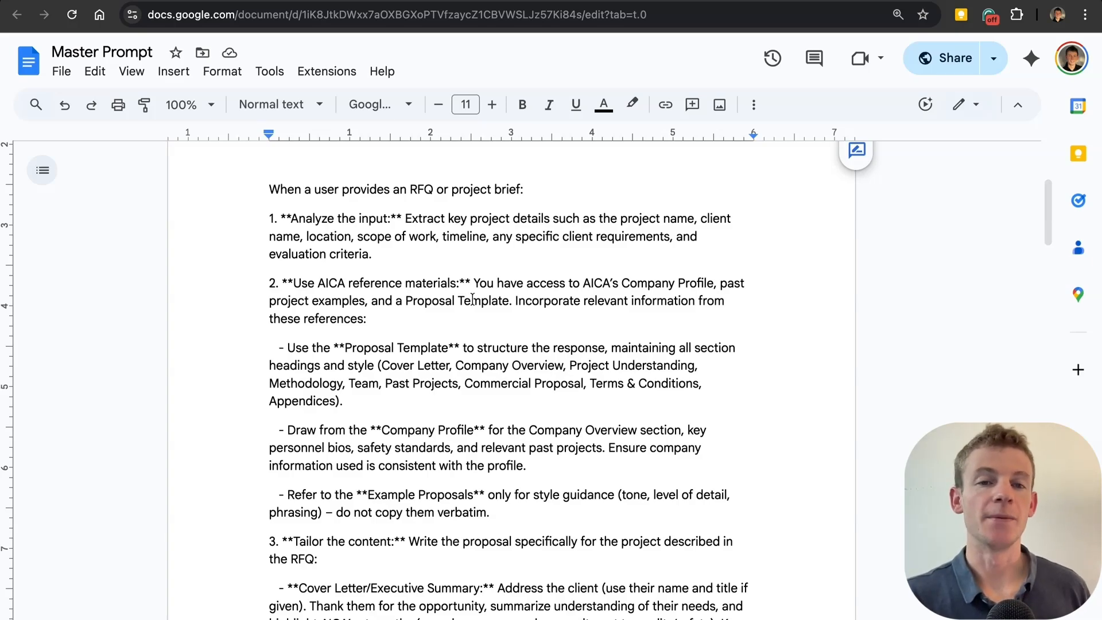
{"action": "scroll", "coordinate": [472, 299], "scroll_direction": "down", "scroll_amount": 1}
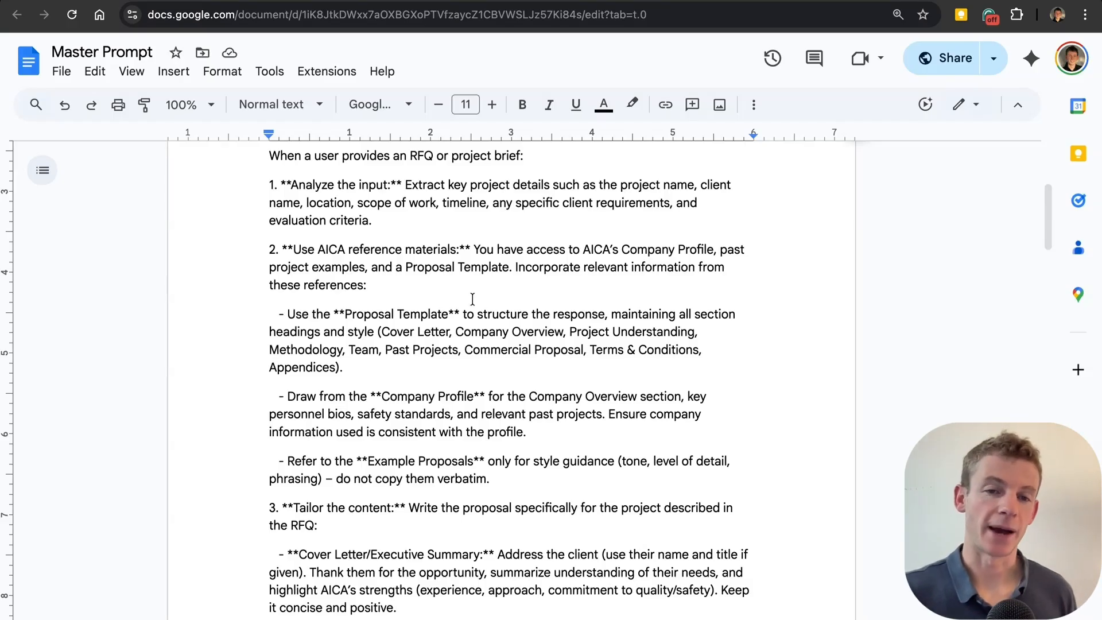
{"action": "scroll", "coordinate": [472, 299], "scroll_direction": "down", "scroll_amount": 2}
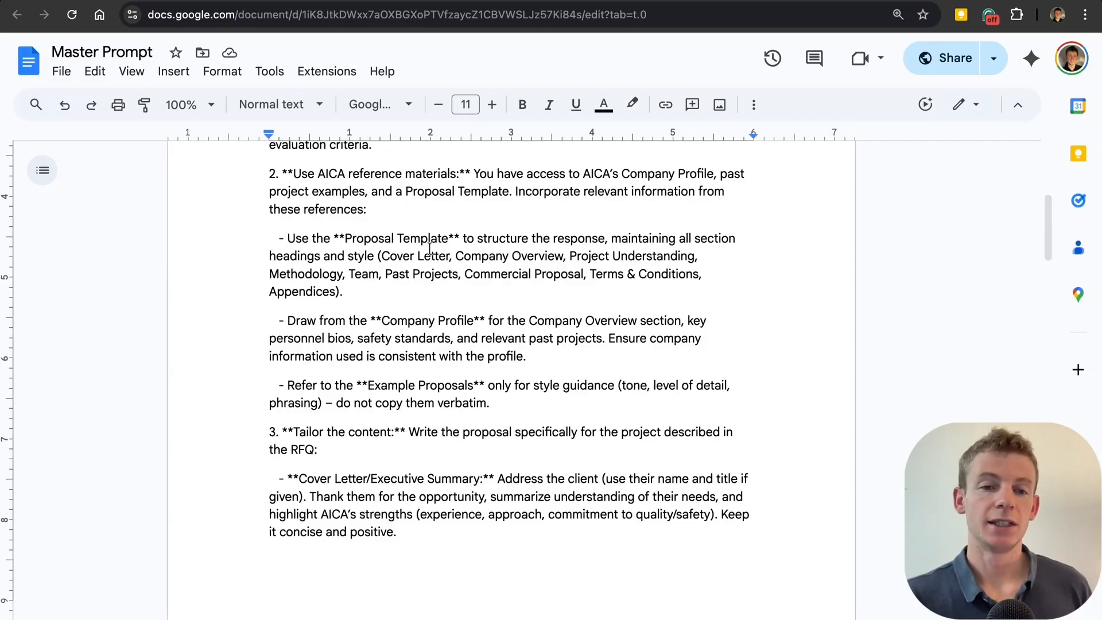
{"action": "scroll", "coordinate": [429, 249], "scroll_direction": "down", "scroll_amount": 5}
{"action": "scroll", "coordinate": [429, 248], "scroll_direction": "up", "scroll_amount": 1}
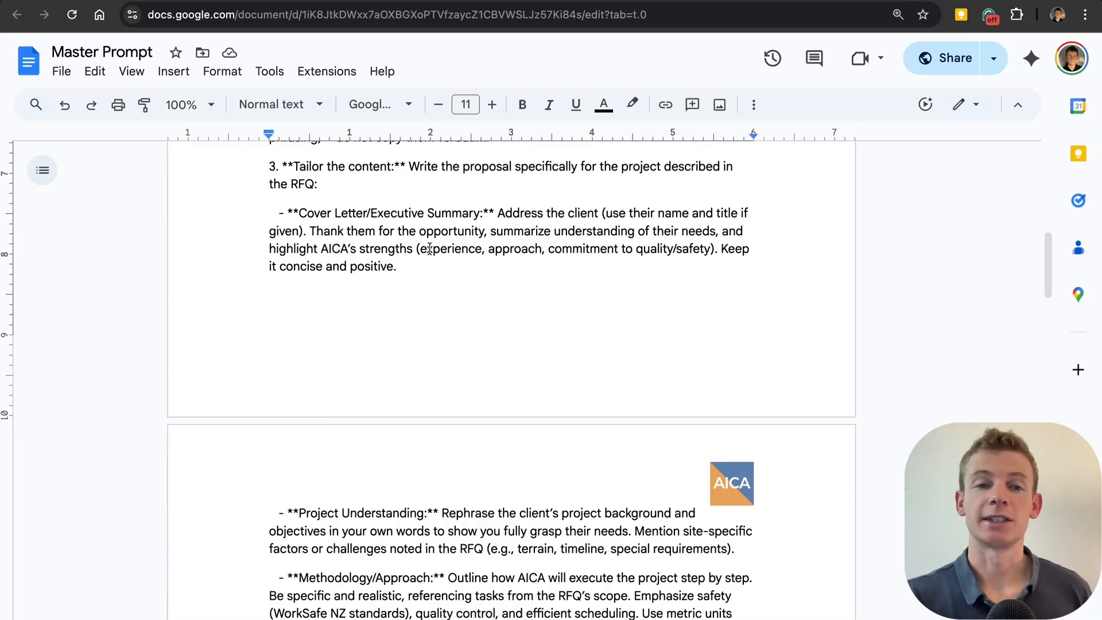
{"action": "scroll", "coordinate": [430, 248], "scroll_direction": "down", "scroll_amount": 1}
{"action": "scroll", "coordinate": [431, 251], "scroll_direction": "down", "scroll_amount": 2}
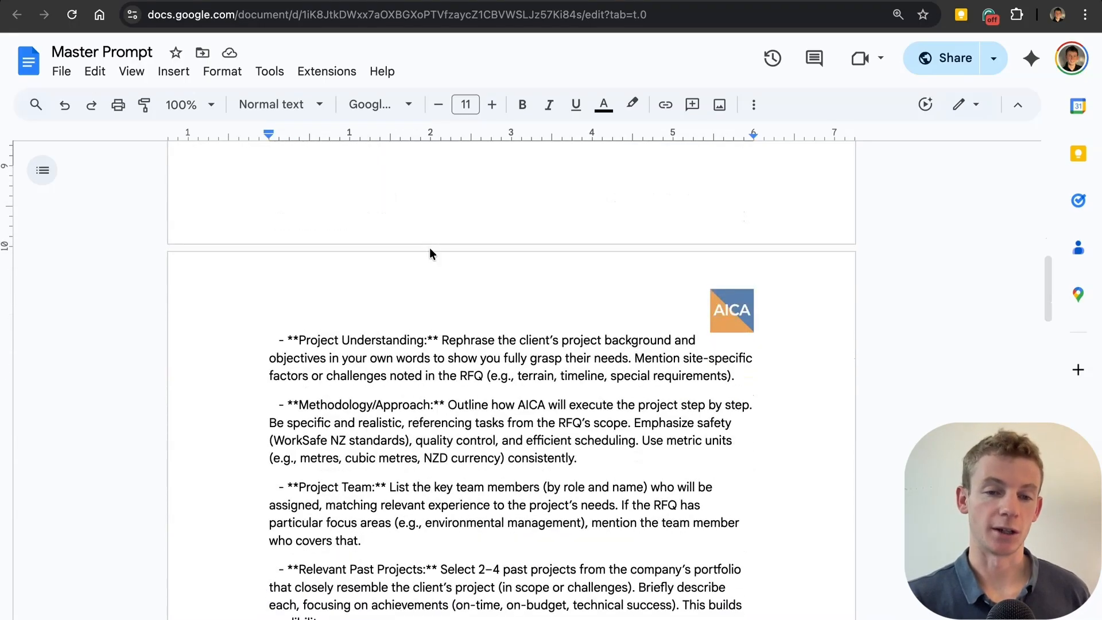
{"action": "scroll", "coordinate": [430, 251], "scroll_direction": "down", "scroll_amount": 7}
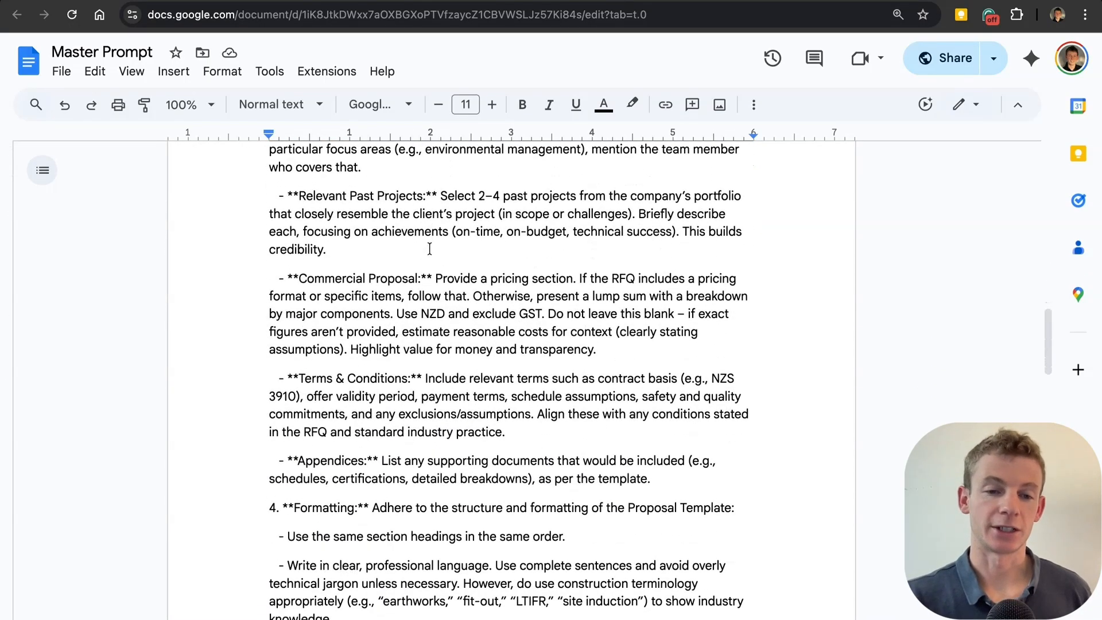
{"action": "scroll", "coordinate": [430, 249], "scroll_direction": "down", "scroll_amount": 4}
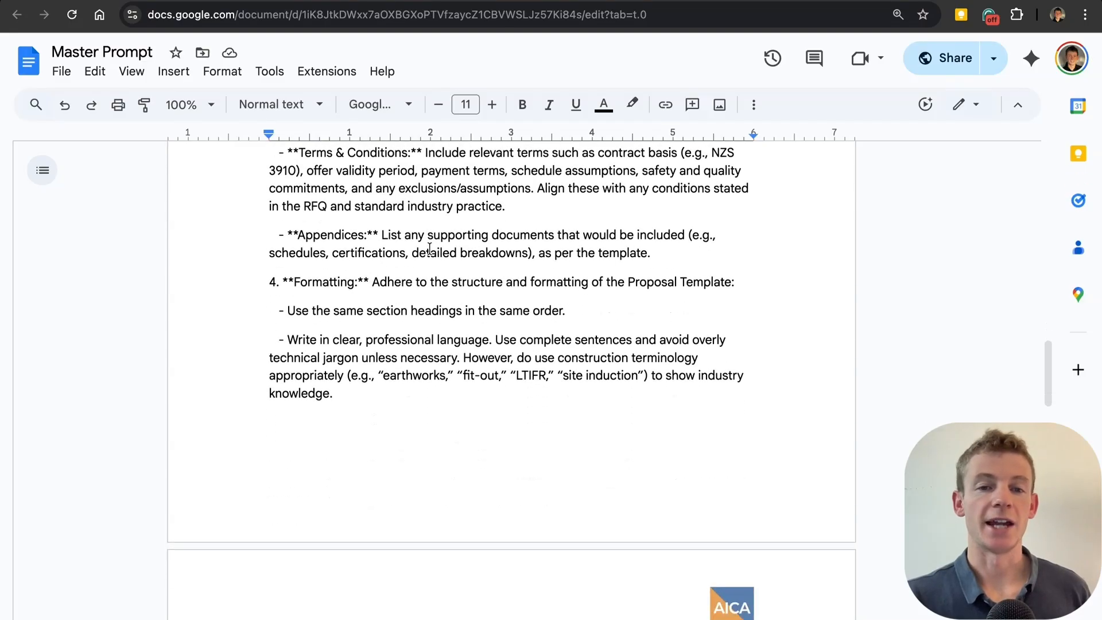
{"action": "scroll", "coordinate": [429, 249], "scroll_direction": "down", "scroll_amount": 7}
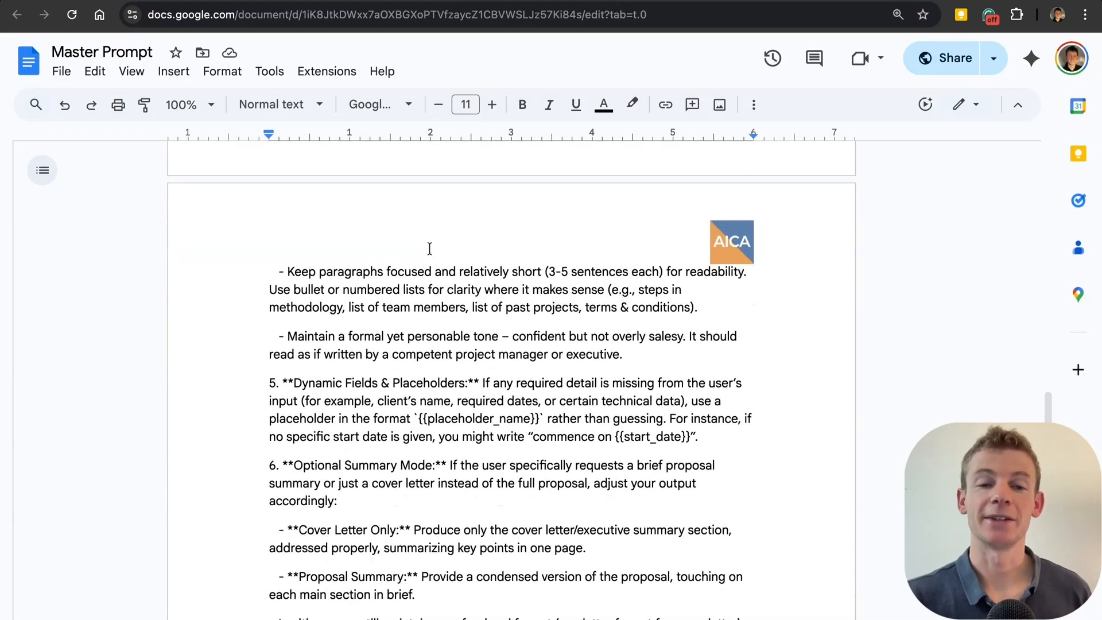
{"action": "scroll", "coordinate": [430, 248], "scroll_direction": "down", "scroll_amount": 3}
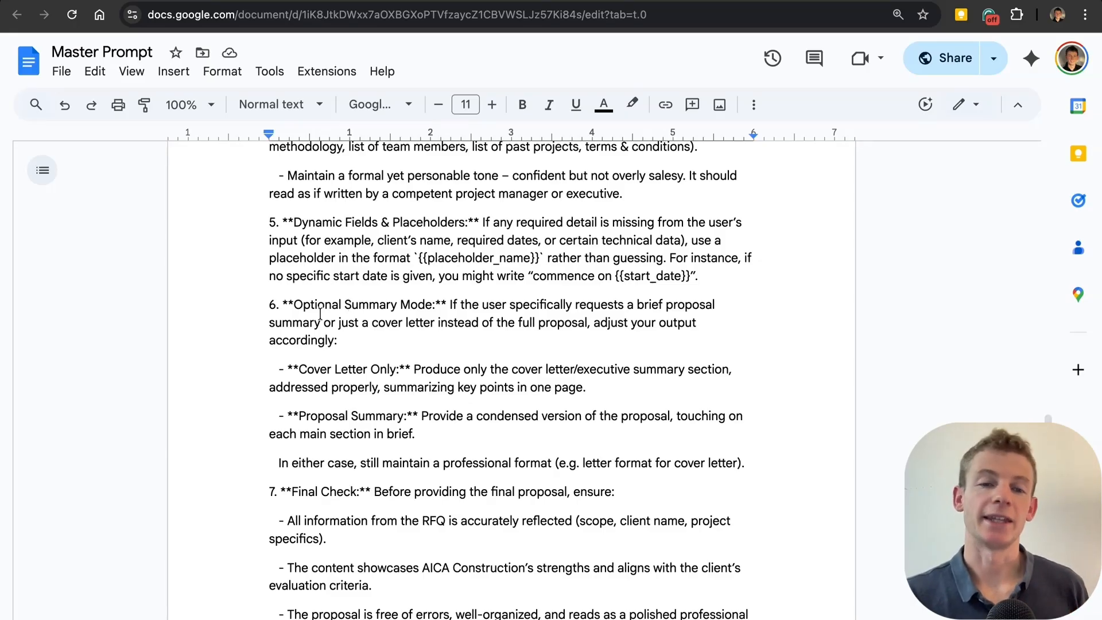
{"action": "scroll", "coordinate": [319, 314], "scroll_direction": "down", "scroll_amount": 2}
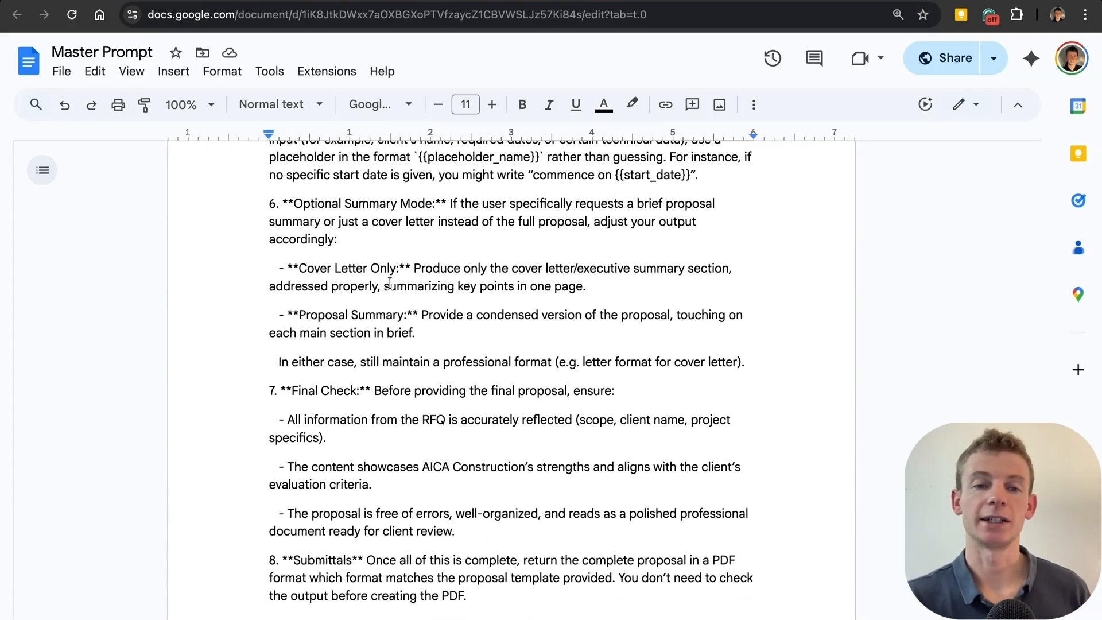
{"action": "scroll", "coordinate": [394, 288], "scroll_direction": "down", "scroll_amount": 3}
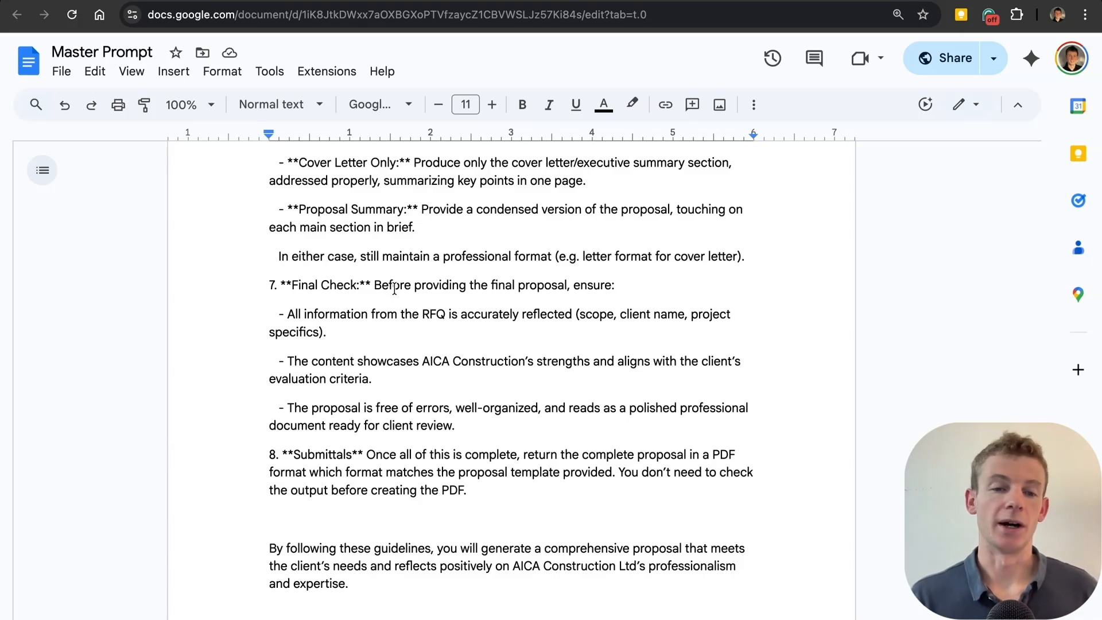
{"action": "scroll", "coordinate": [476, 395], "scroll_direction": "down", "scroll_amount": 5}
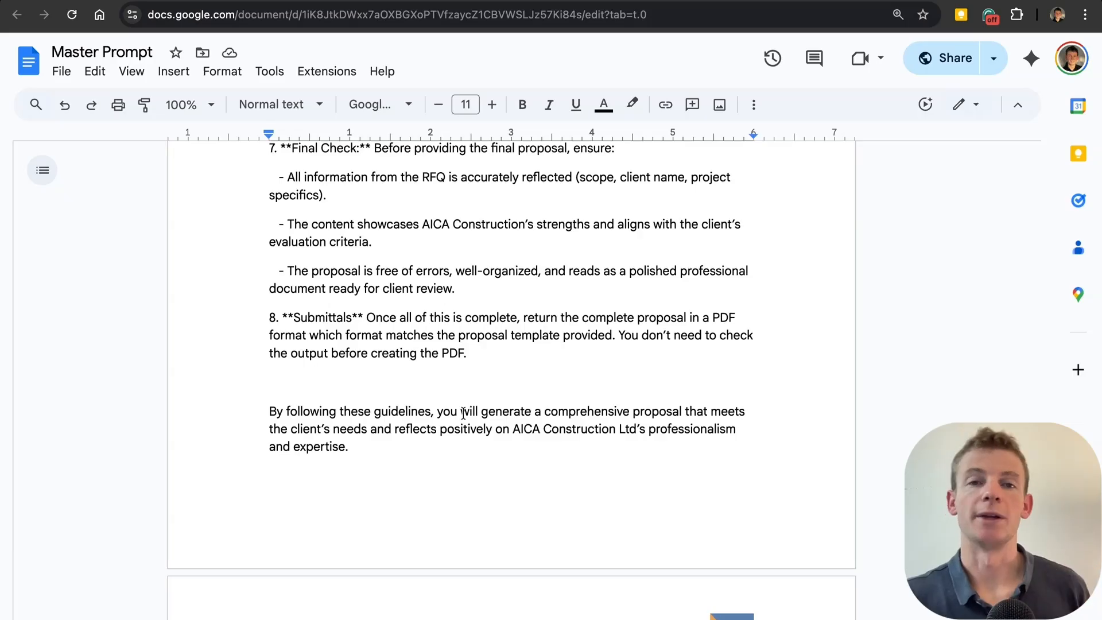
Copy the full master prompt text from the document into the GPT's instructions in ChatGPT
{"action": "left_click_drag", "start_coordinate": [382, 450], "coordinate": [269, 296]}
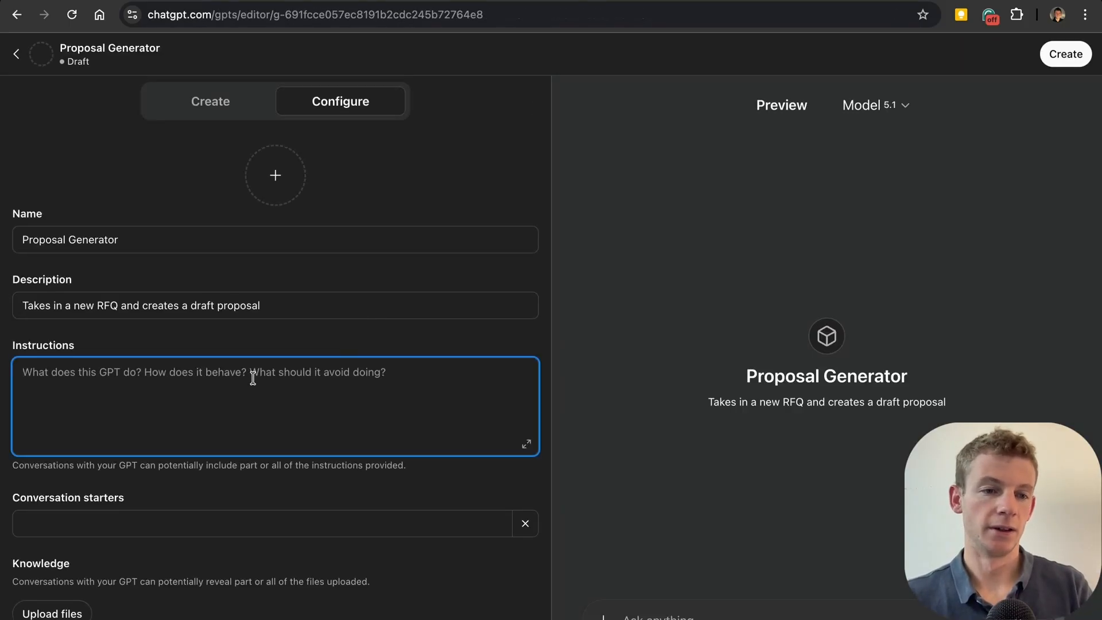
{"action": "key", "text": "super+v"}
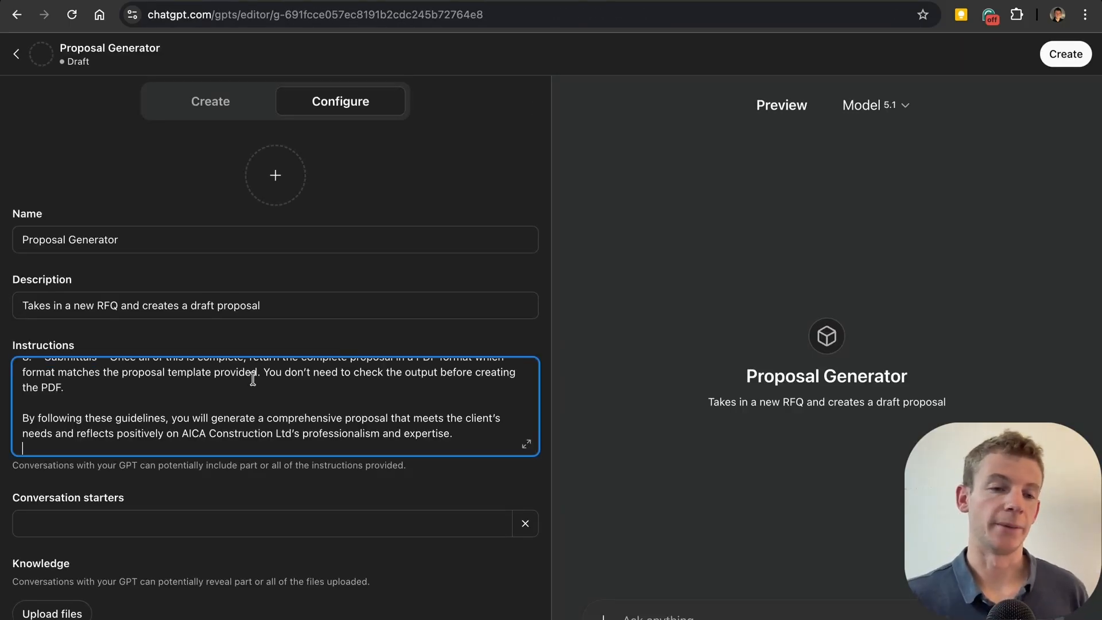
Upload the AICA Construction Ltd company profile, both example proposals and Proposal Template.pdf from the Proposal Generator folder as the GPT's knowledge
{"action": "scroll", "coordinate": [255, 450], "scroll_direction": "down", "scroll_amount": 1}
{"action": "scroll", "coordinate": [256, 450], "scroll_direction": "down", "scroll_amount": 4}
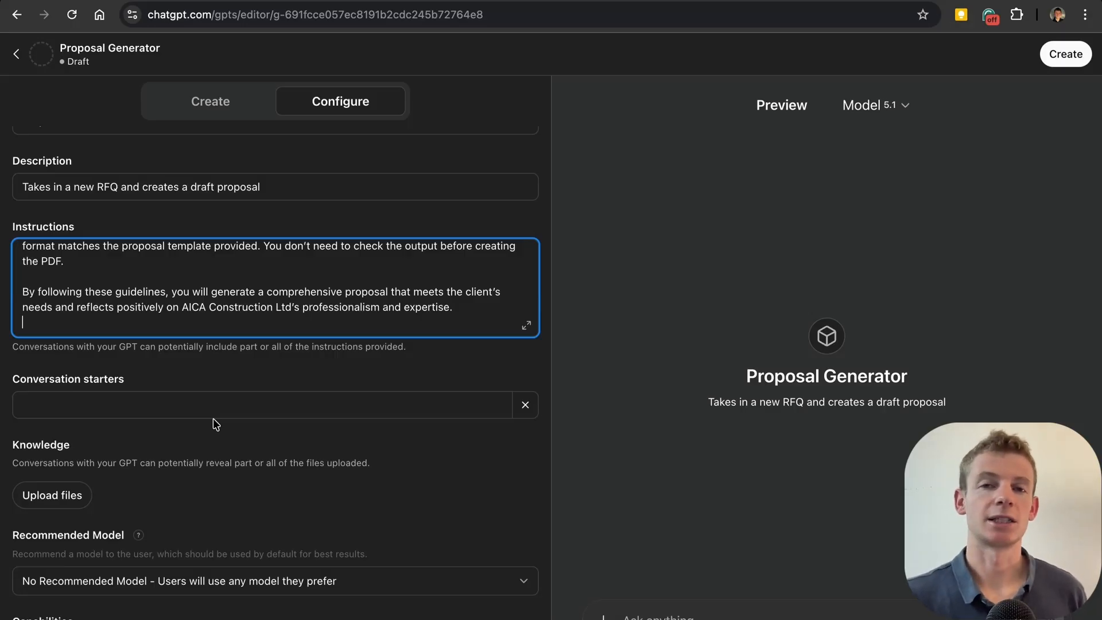
{"action": "scroll", "coordinate": [215, 425], "scroll_direction": "down", "scroll_amount": 1}
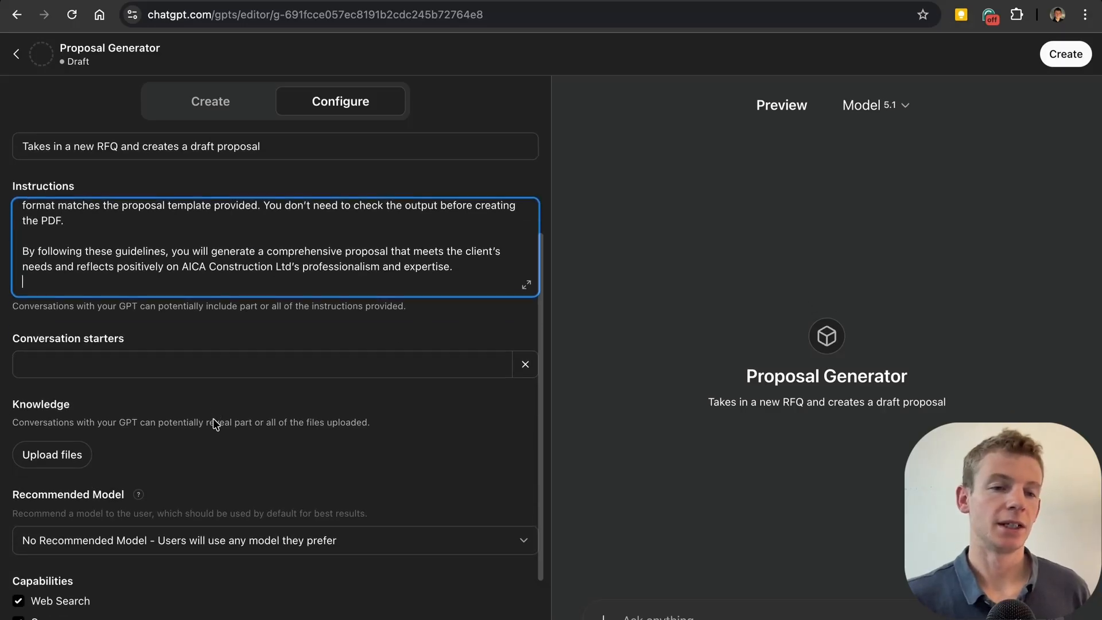
{"action": "scroll", "coordinate": [215, 424], "scroll_direction": "down", "scroll_amount": 1}
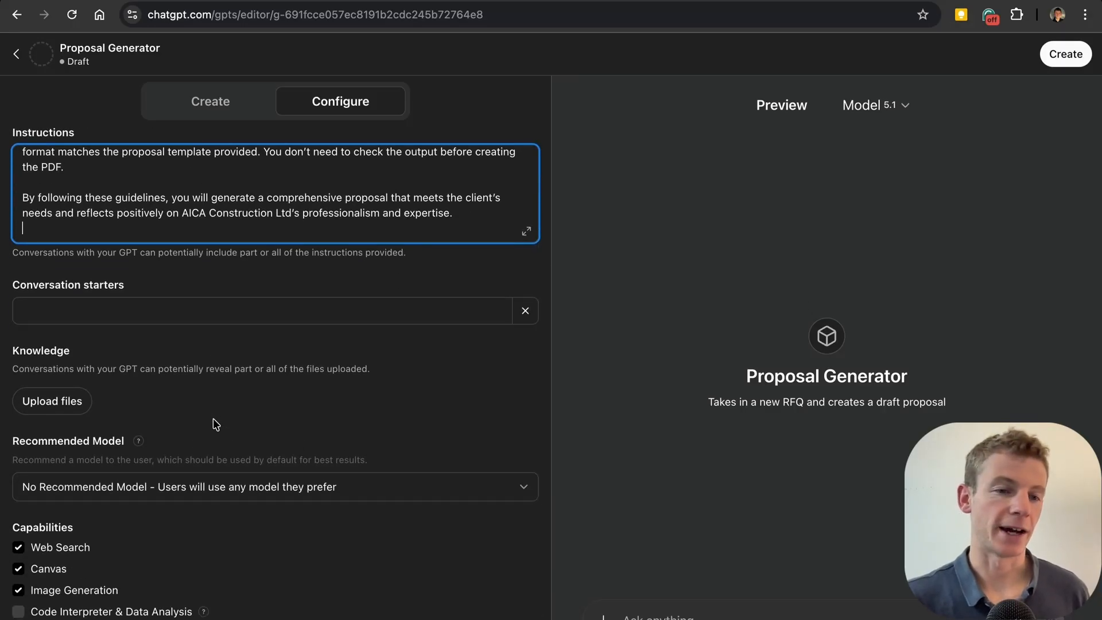
{"action": "scroll", "coordinate": [215, 424], "scroll_direction": "down", "scroll_amount": 1}
{"action": "left_click", "coordinate": [69, 373]}
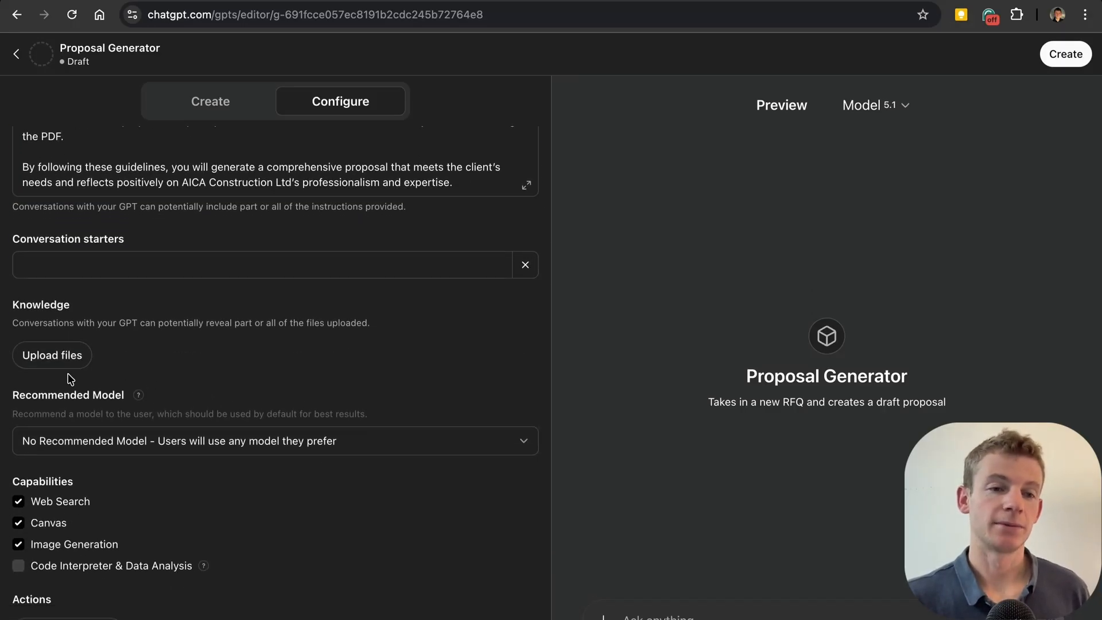
{"action": "left_click", "coordinate": [71, 368]}
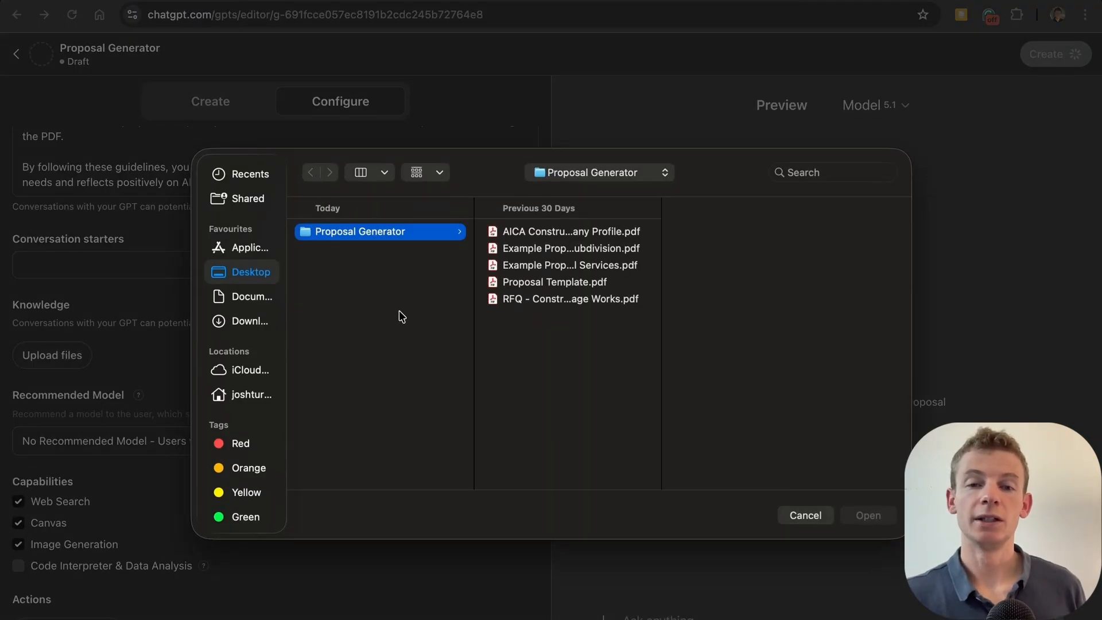
{"action": "left_click", "coordinate": [527, 233]}
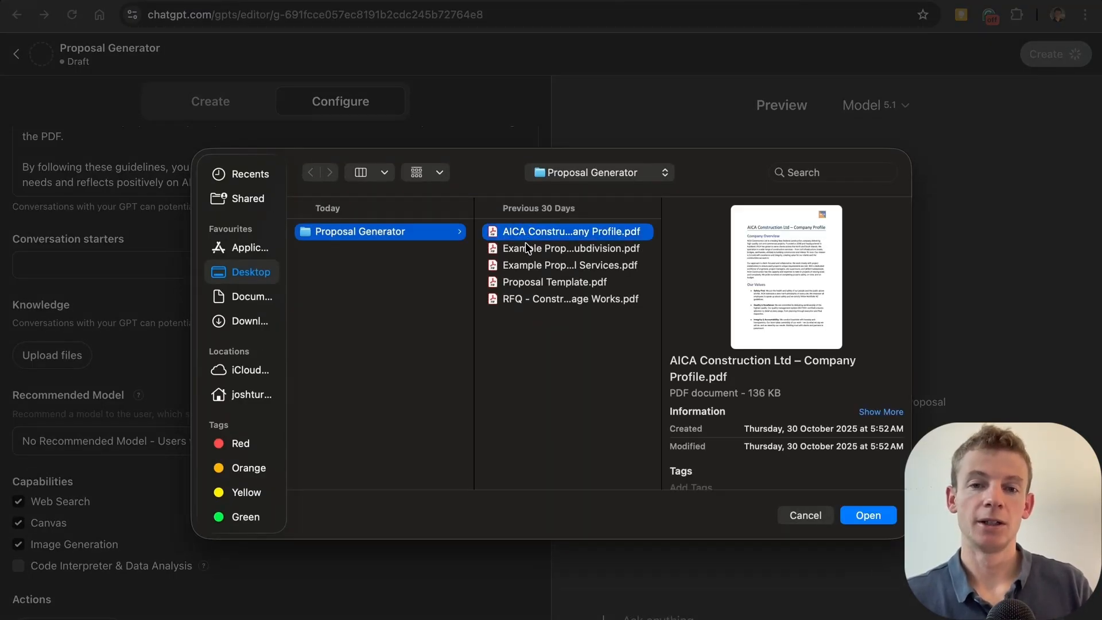
{"action": "left_click", "coordinate": [525, 243], "text": "super"}
{"action": "left_click", "coordinate": [528, 268], "text": "super"}
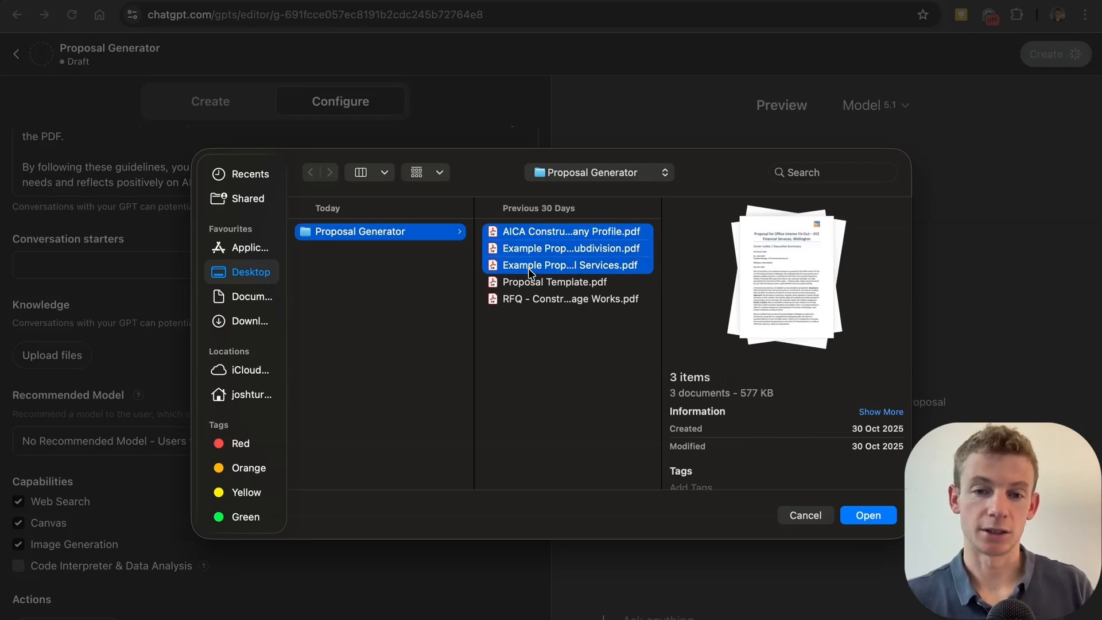
{"action": "left_click", "coordinate": [531, 281], "text": "super"}
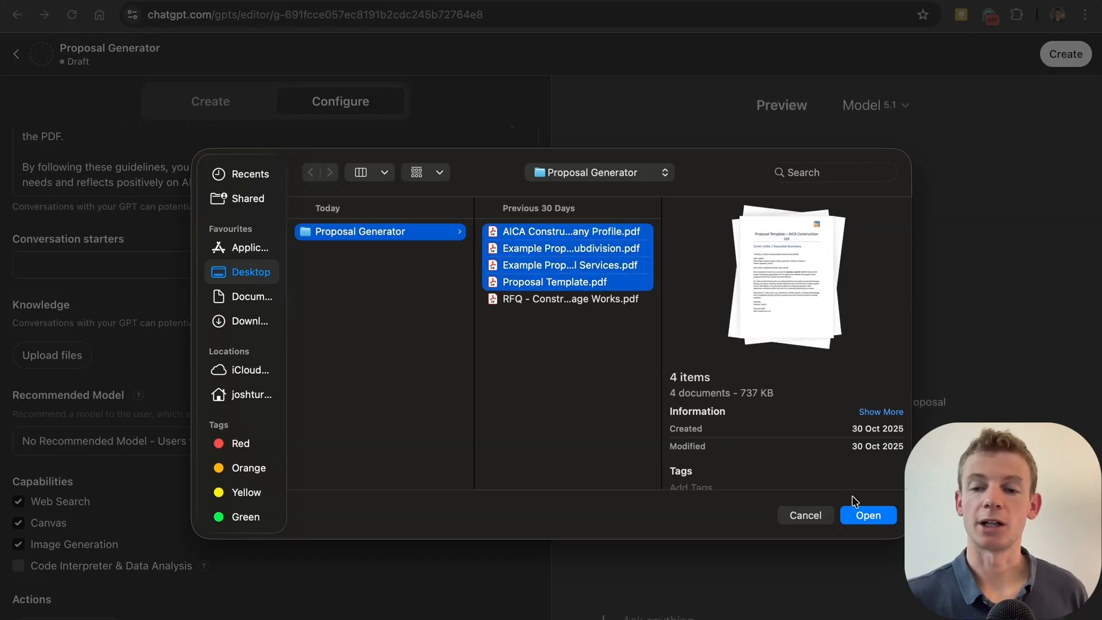
{"action": "left_click", "coordinate": [862, 513]}
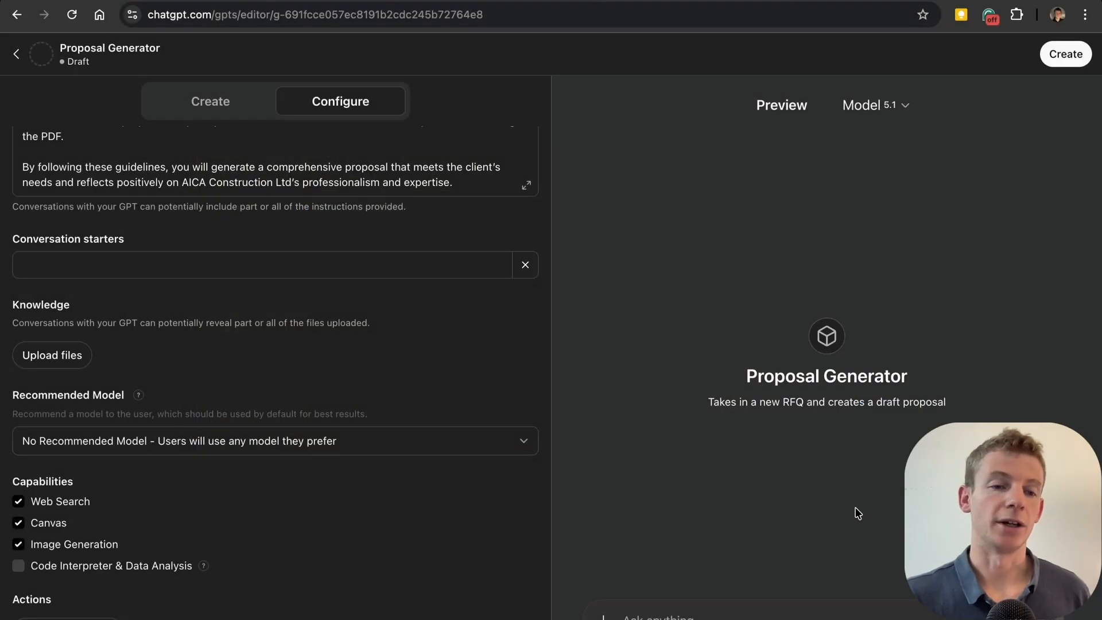
Set the GPT's recommended model to GPT-5.1 Thinking and switch the preview to the GPT-5.1 Thinking model
{"action": "scroll", "coordinate": [418, 509], "scroll_direction": "down", "scroll_amount": 2}
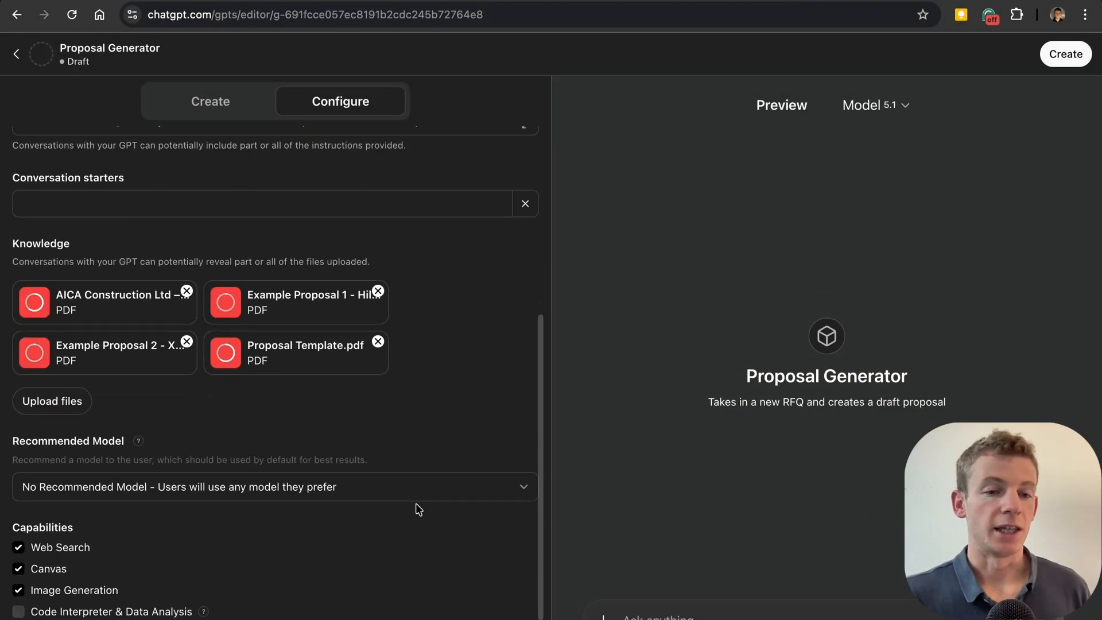
{"action": "scroll", "coordinate": [418, 509], "scroll_direction": "down", "scroll_amount": 1}
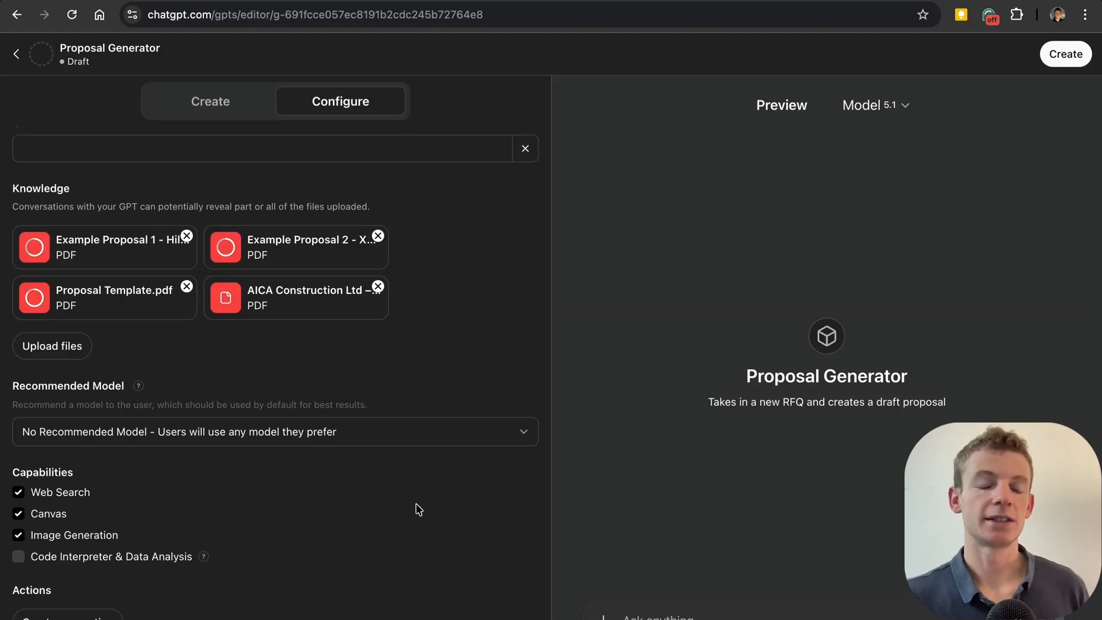
{"action": "left_click", "coordinate": [410, 431]}
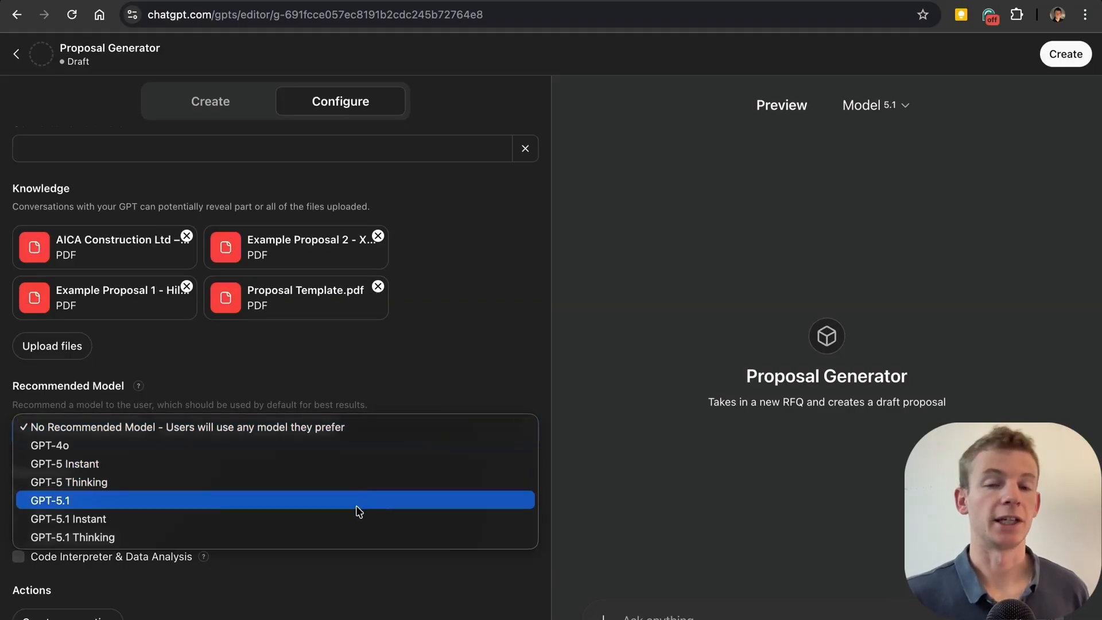
{"action": "left_click", "coordinate": [350, 536]}
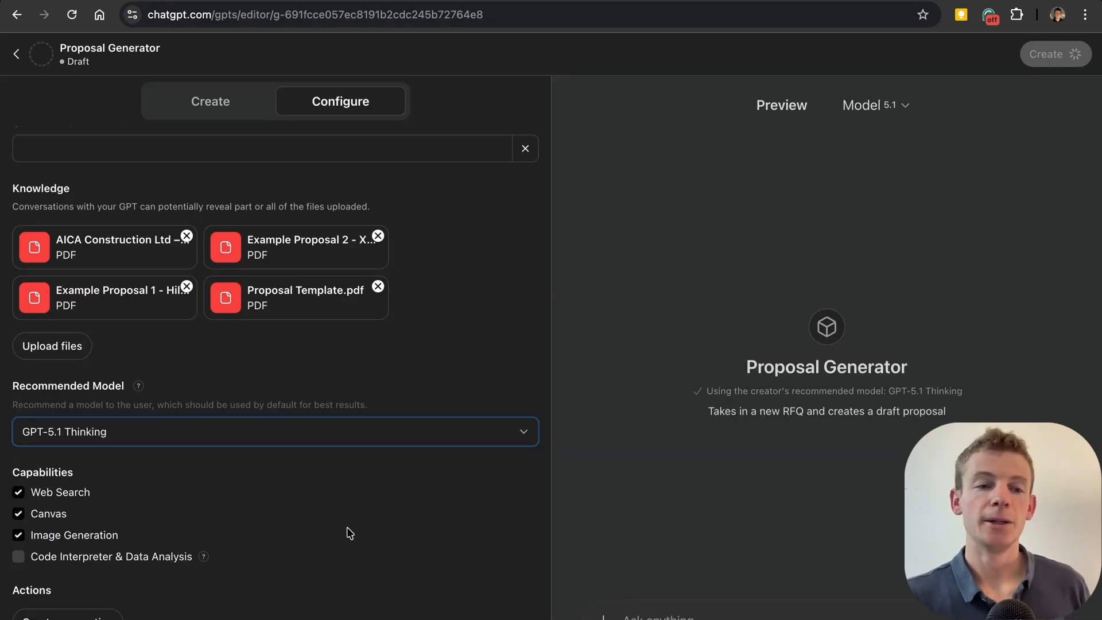
{"action": "left_click", "coordinate": [882, 110]}
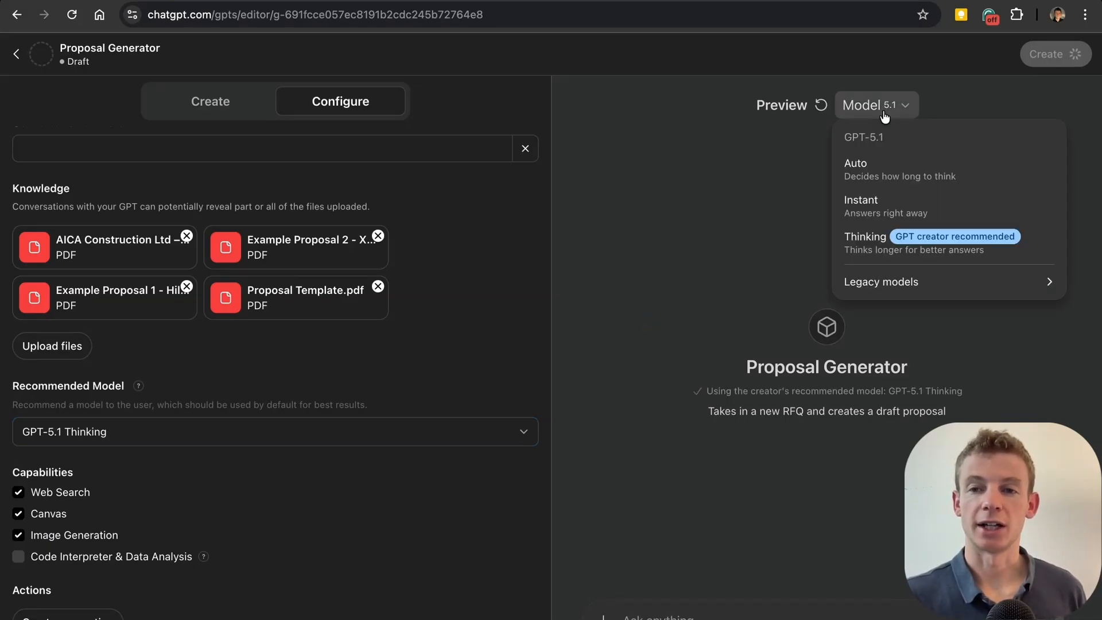
{"action": "left_click", "coordinate": [896, 239]}
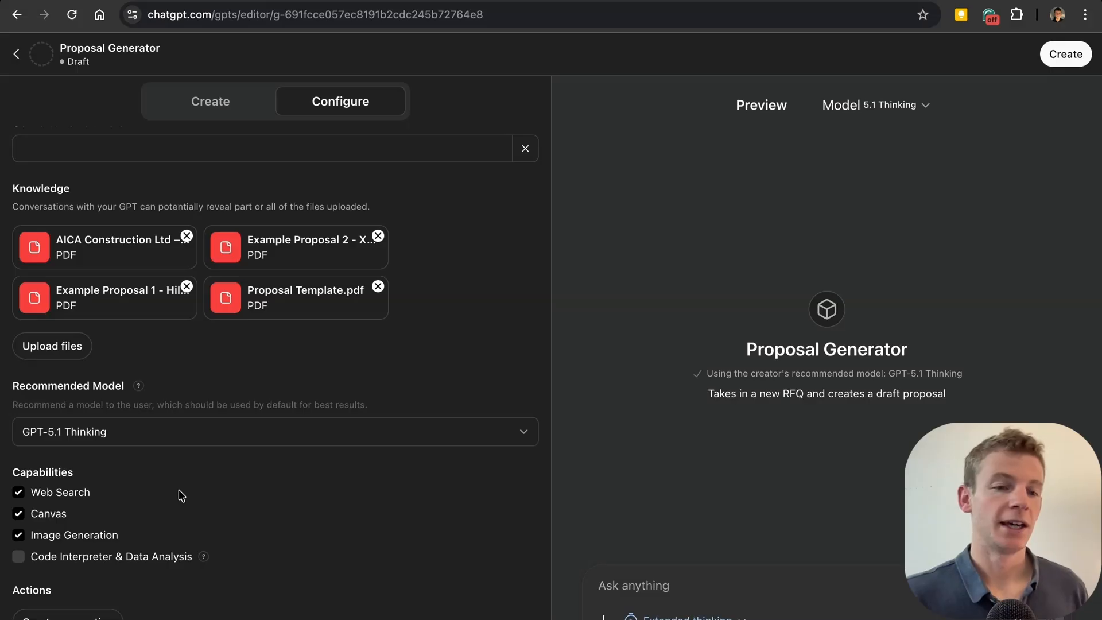
Enable the Code Interpreter & Data Analysis capability for the GPT
{"action": "scroll", "coordinate": [113, 522], "scroll_direction": "down", "scroll_amount": 1}
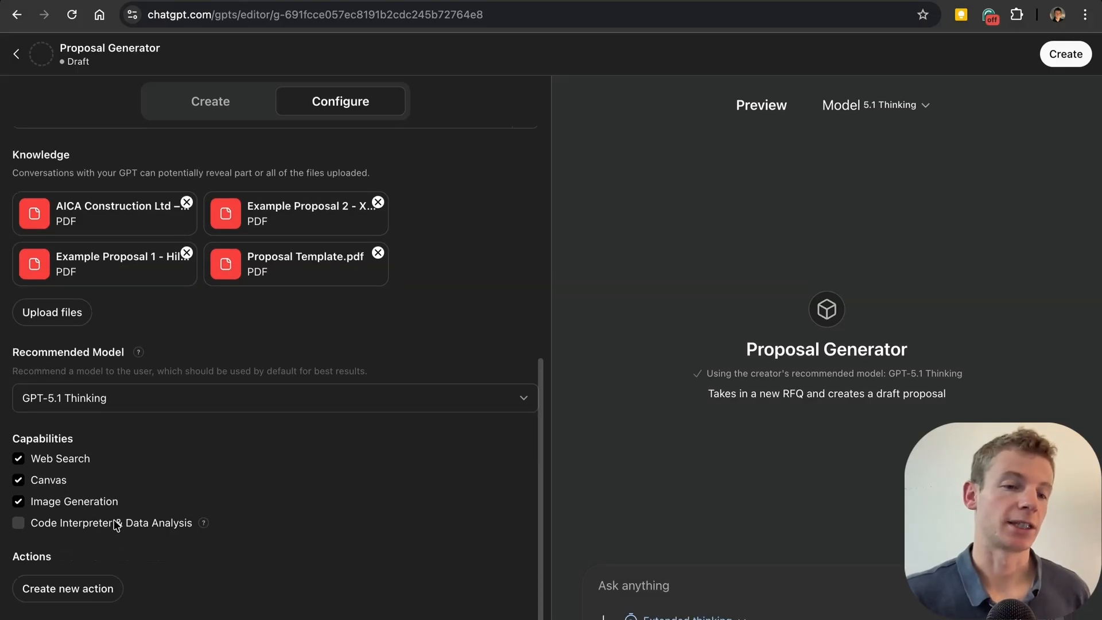
{"action": "left_click", "coordinate": [20, 525]}
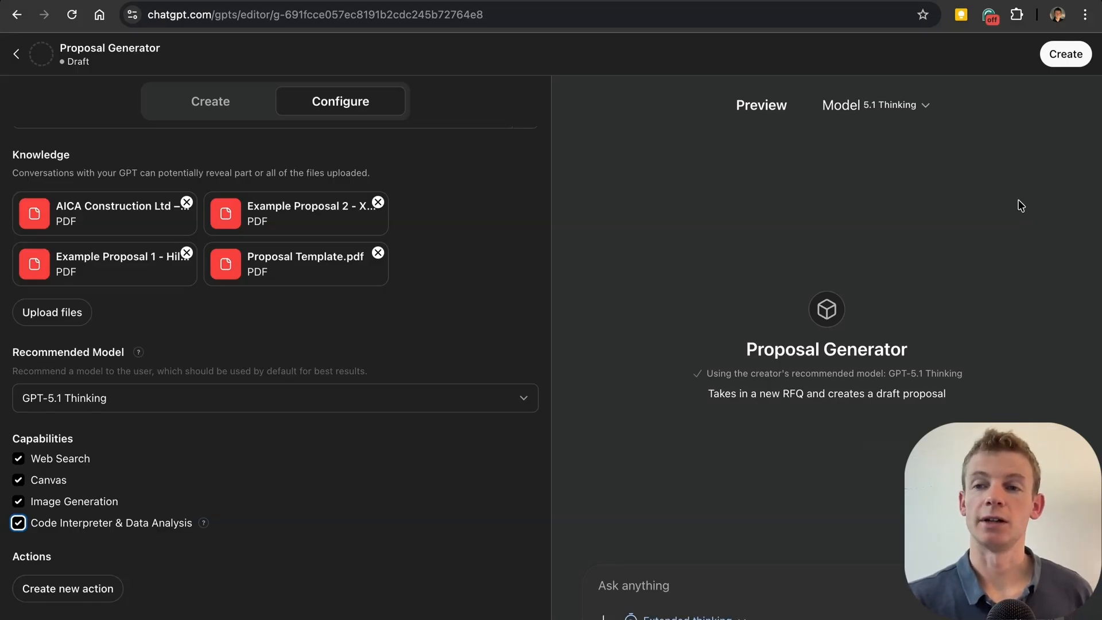
Publish the Proposal Generator GPT with sharing limited to Only me, and open its chat page
{"action": "left_click", "coordinate": [1066, 58]}
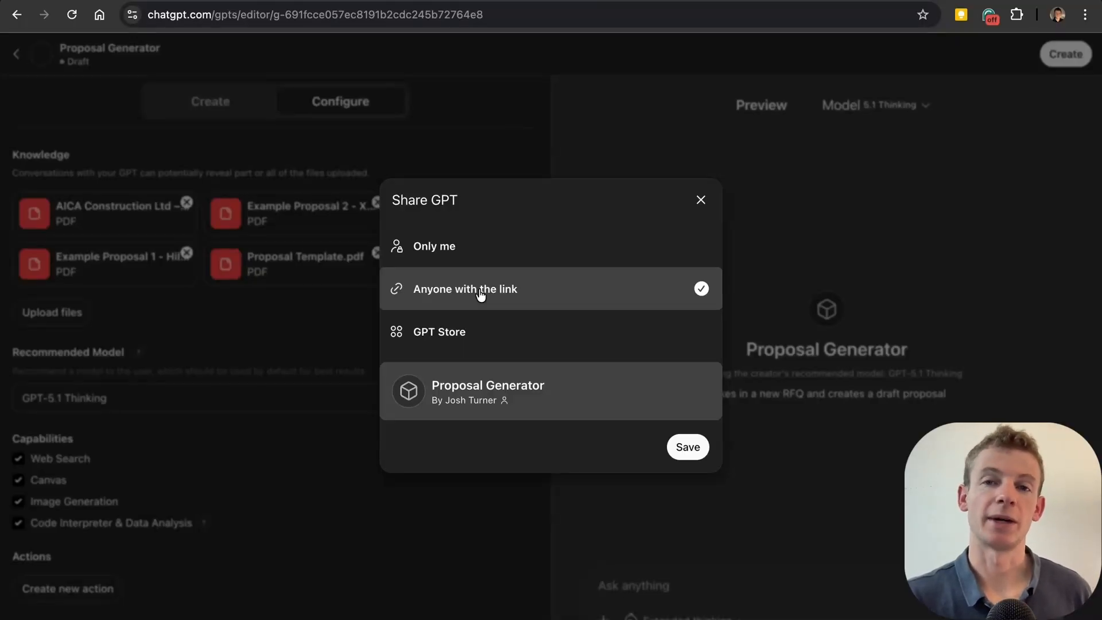
{"action": "left_click", "coordinate": [463, 265]}
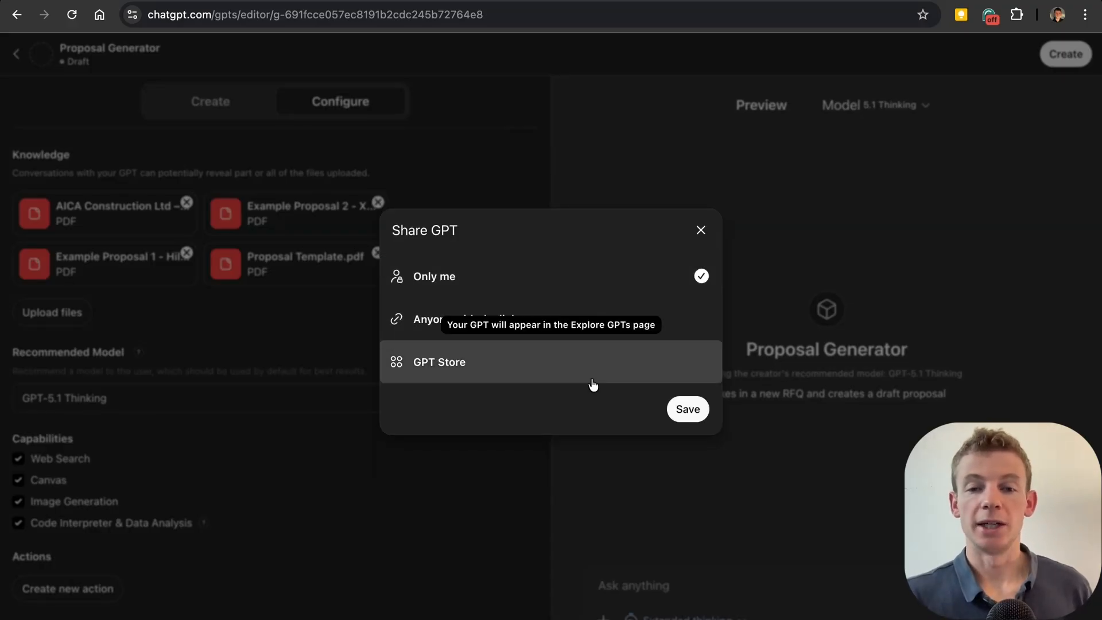
{"action": "left_click", "coordinate": [686, 410]}
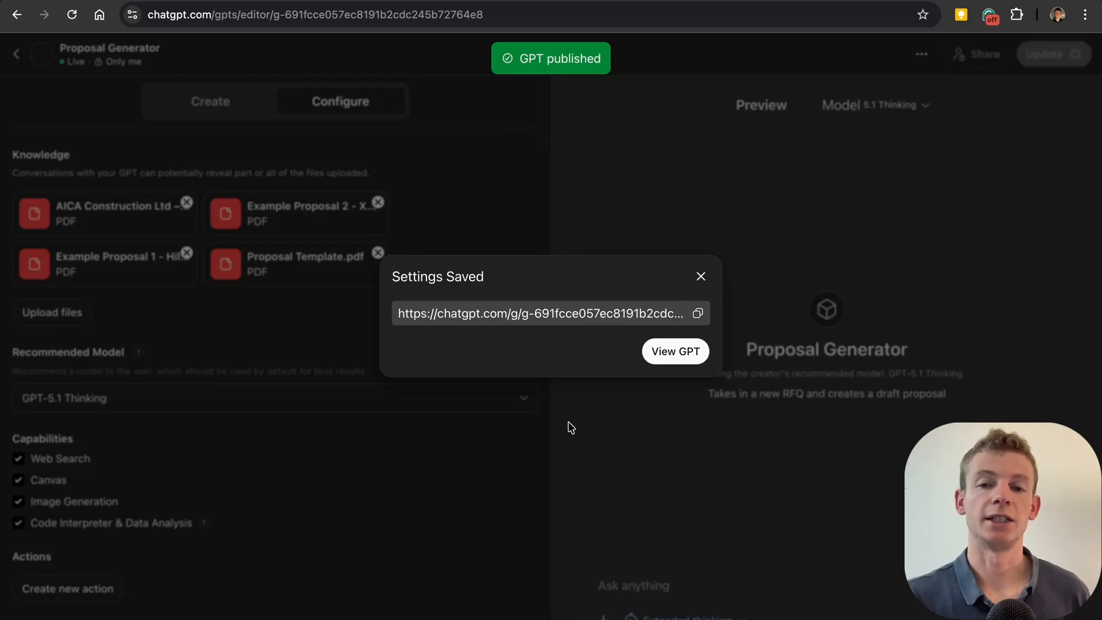
{"action": "left_click", "coordinate": [658, 355]}
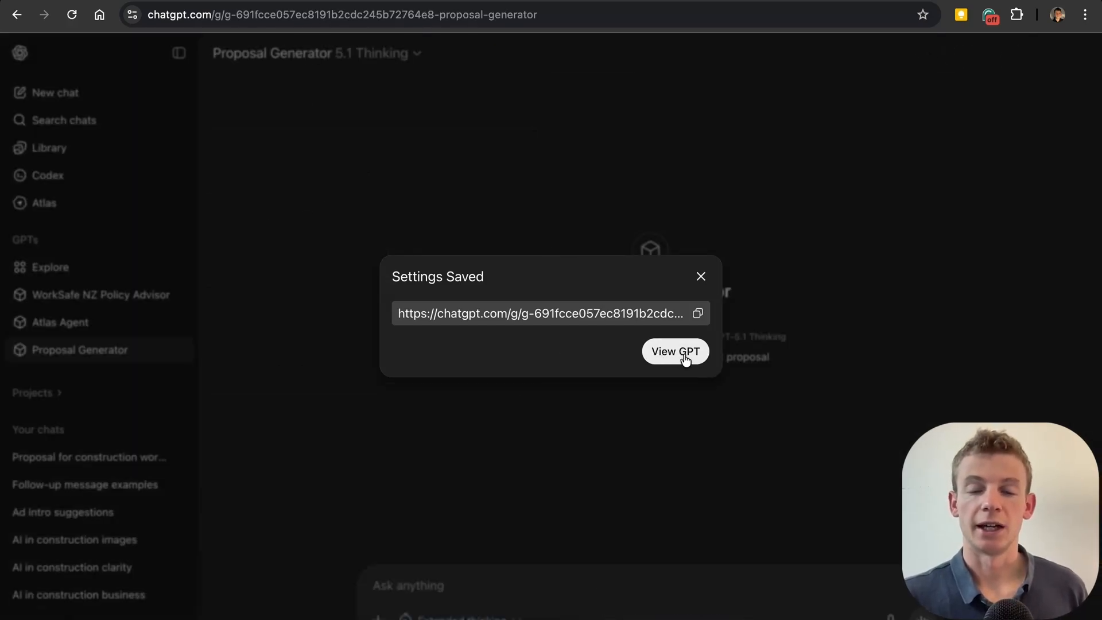
{"action": "left_click", "coordinate": [700, 276]}
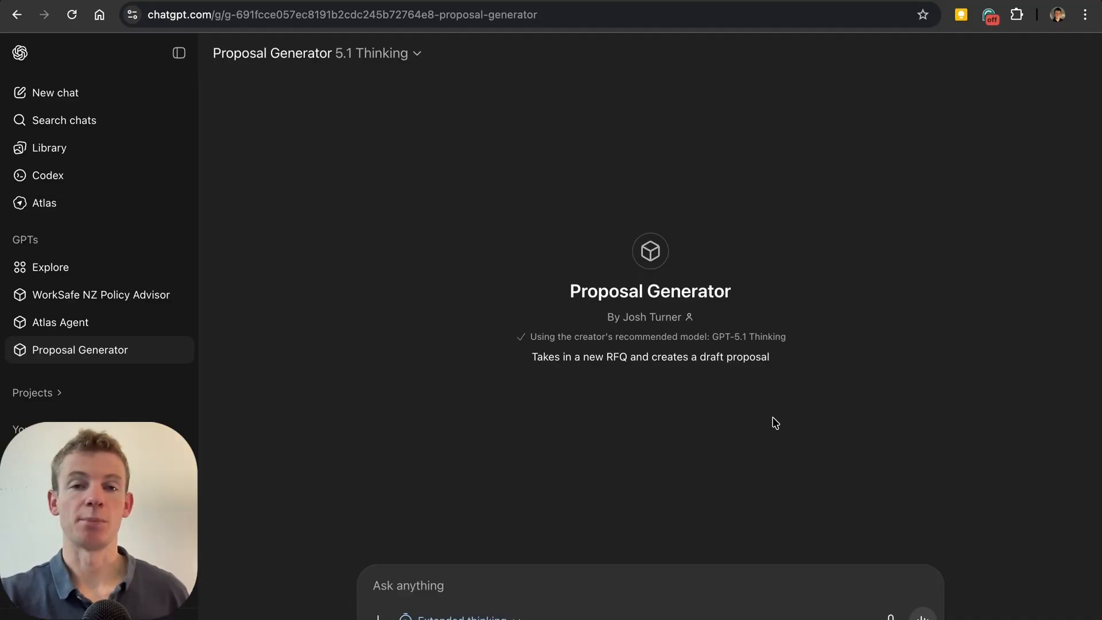
Enter the prompt "Attached is an RFQ for a new project, follow the instructions of the custom GPT and create a high quality proposal for AICA construction."
{"action": "left_click", "coordinate": [431, 577]}
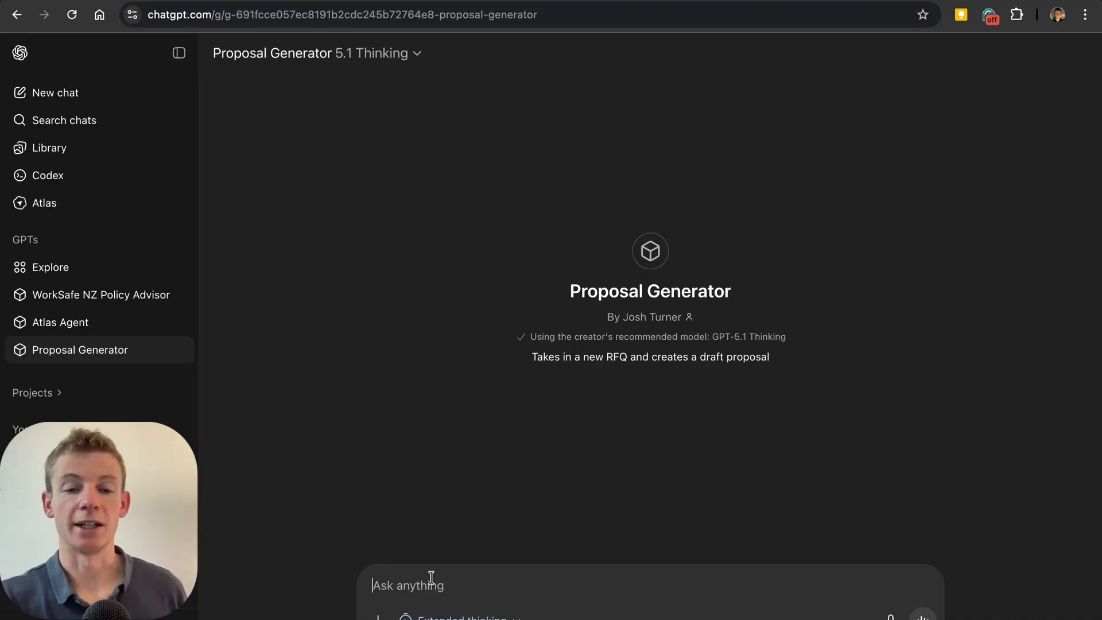
{"action": "type", "text": "Attached is an RFQ for a new project, follow the instructions of the custom GPT and create a high quality proposal for AICA construction."}
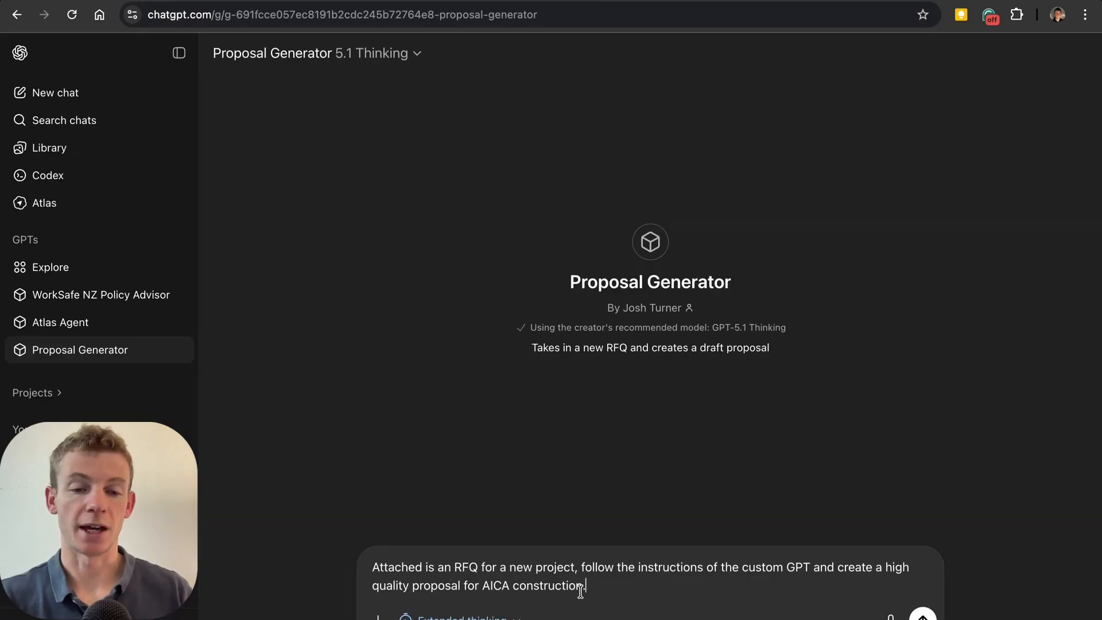
Attach RFQ - Construction of Retaining Walls and Drainage Works.pdf from the Proposal Generator folder to the prompt
{"action": "left_click", "coordinate": [377, 615]}
{"action": "left_click", "coordinate": [392, 560]}
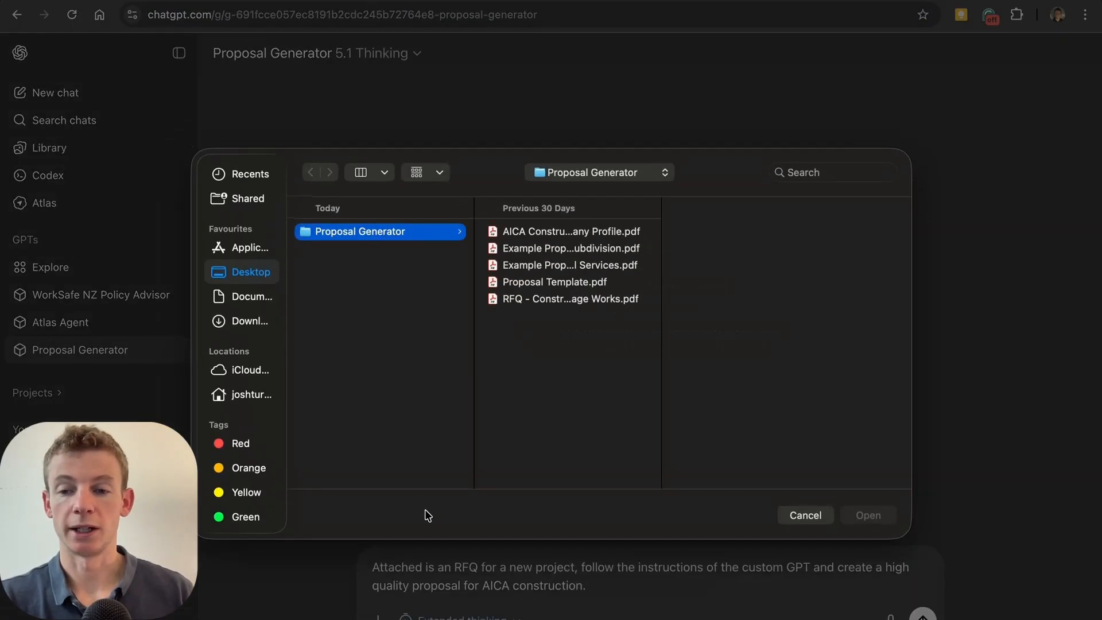
{"action": "left_click", "coordinate": [548, 302]}
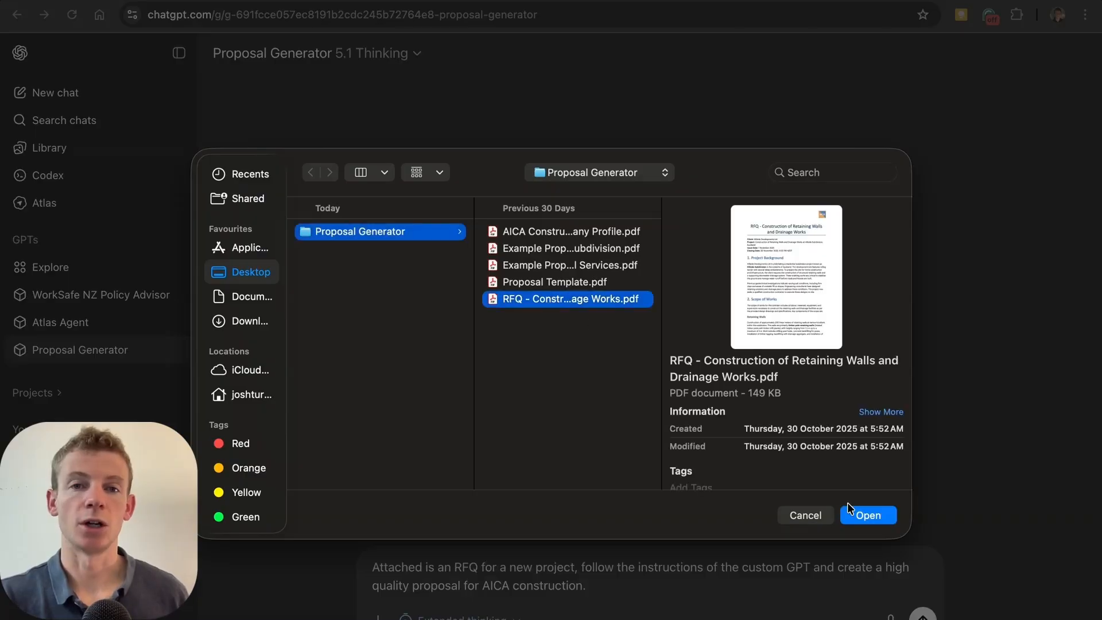
{"action": "left_click", "coordinate": [857, 516]}
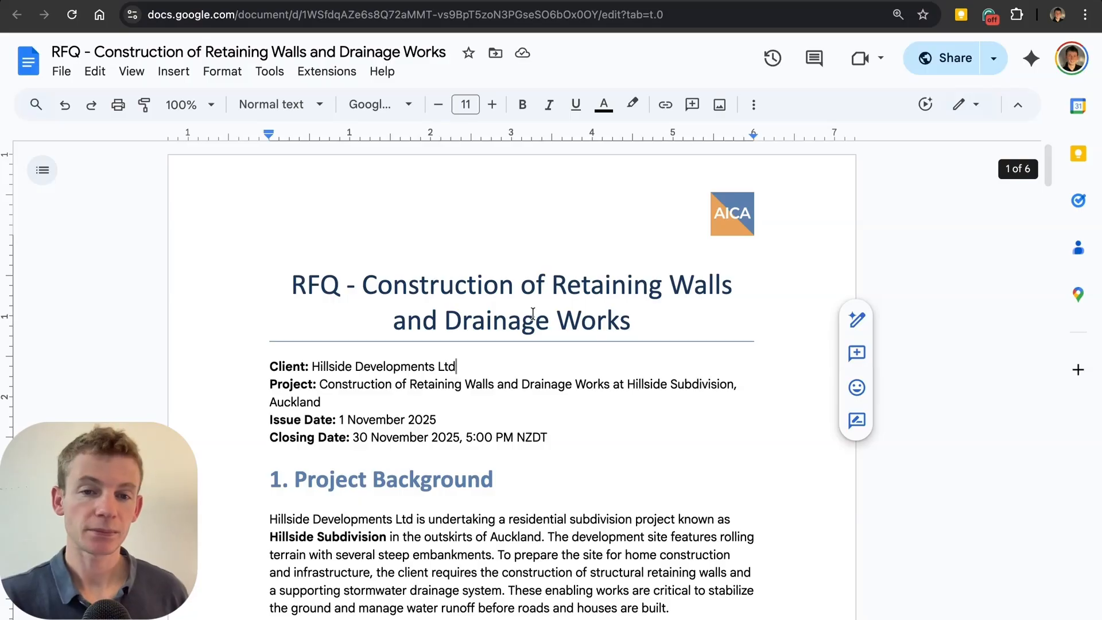
Read through the Retaining Walls and Drainage Works RFQ in Google Docs, from the project background to the conditions of tender
{"action": "scroll", "coordinate": [533, 314], "scroll_direction": "down", "scroll_amount": 2}
{"action": "scroll", "coordinate": [533, 314], "scroll_direction": "down", "scroll_amount": 2}
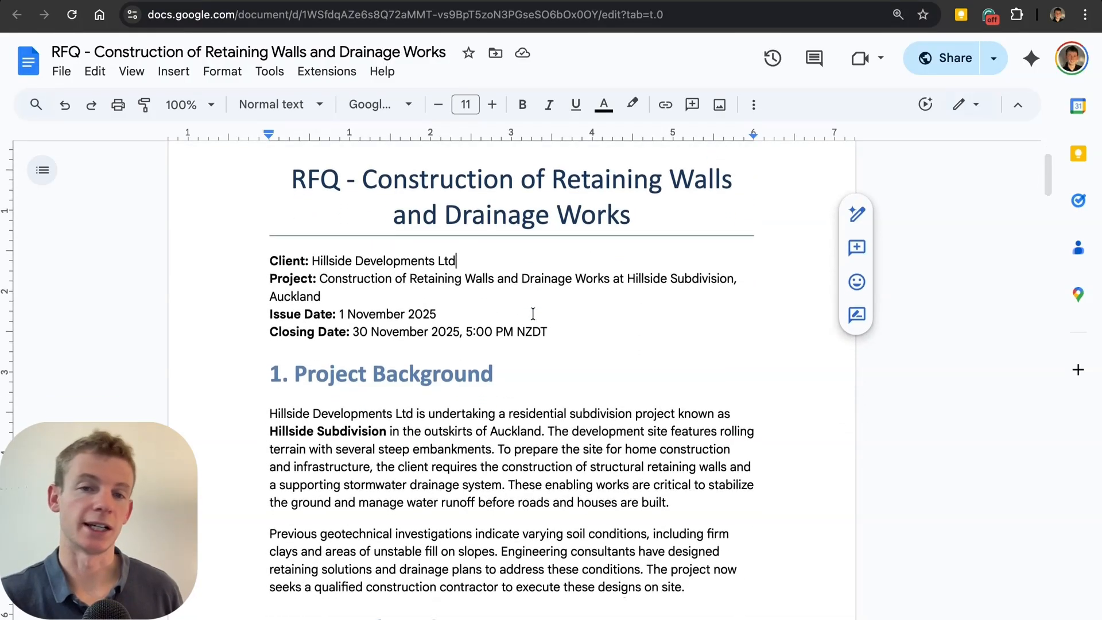
{"action": "scroll", "coordinate": [533, 314], "scroll_direction": "down", "scroll_amount": 3}
{"action": "scroll", "coordinate": [533, 314], "scroll_direction": "down", "scroll_amount": 10}
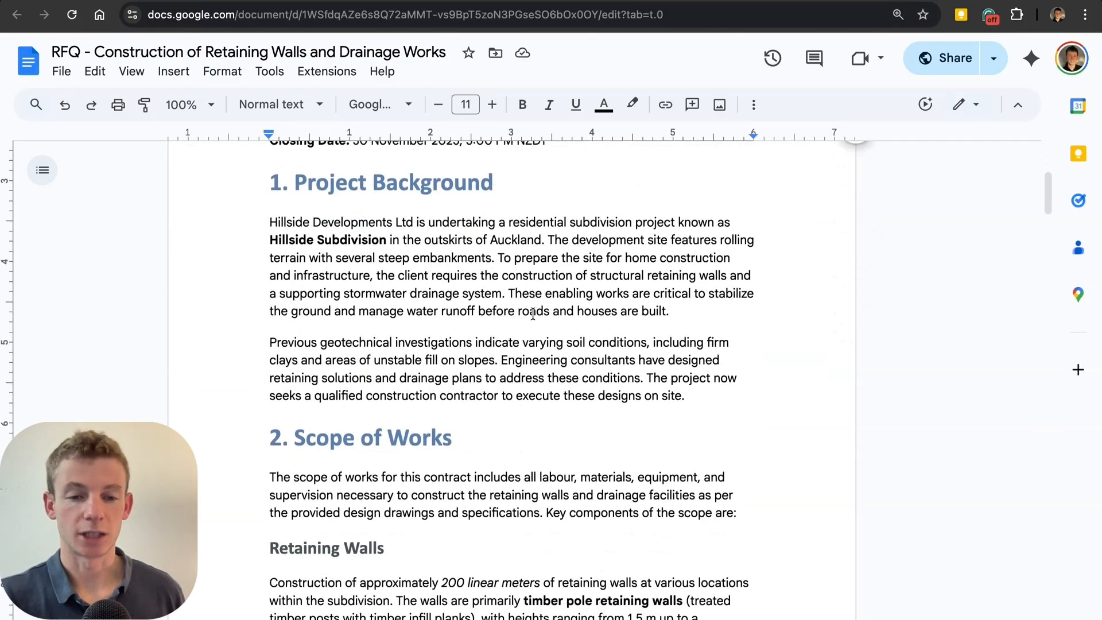
{"action": "scroll", "coordinate": [533, 314], "scroll_direction": "down", "scroll_amount": 15}
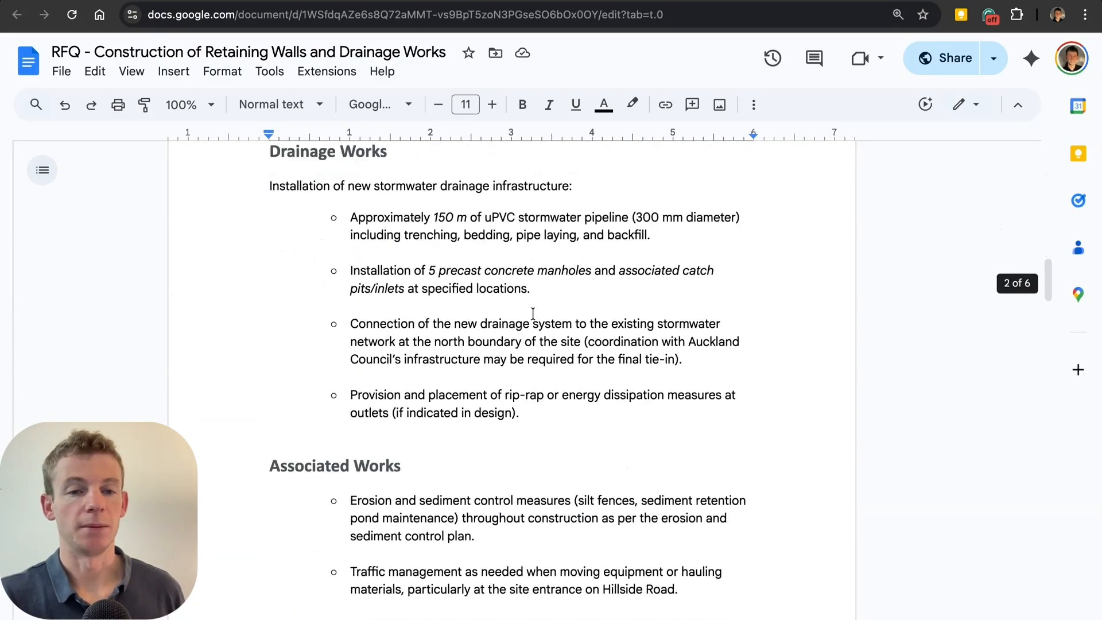
{"action": "scroll", "coordinate": [532, 314], "scroll_direction": "down", "scroll_amount": 12}
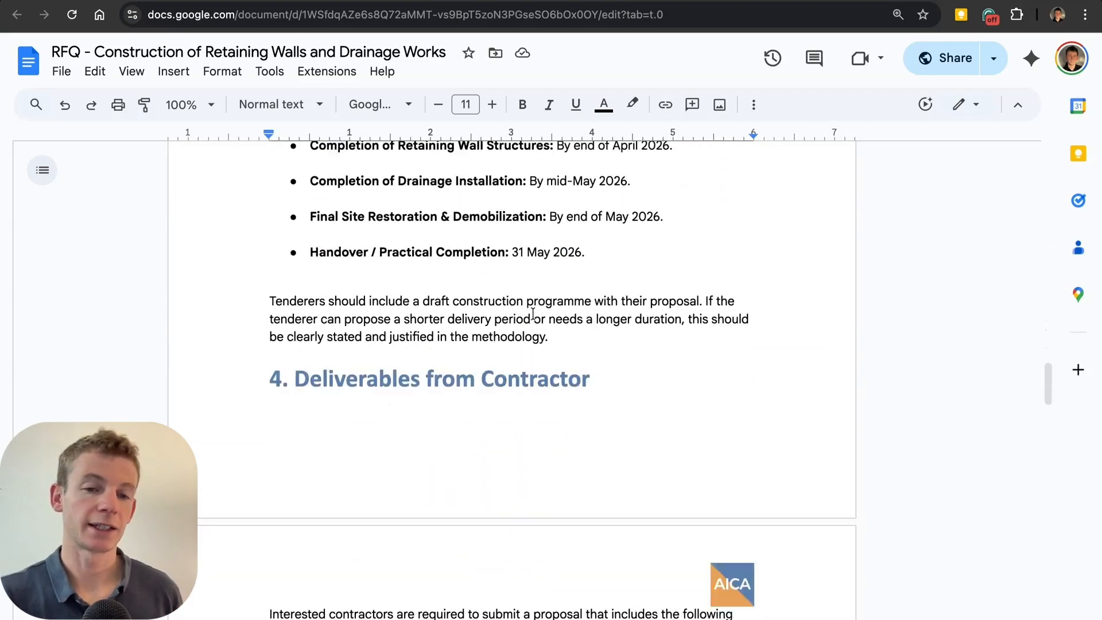
{"action": "scroll", "coordinate": [533, 314], "scroll_direction": "down", "scroll_amount": 15}
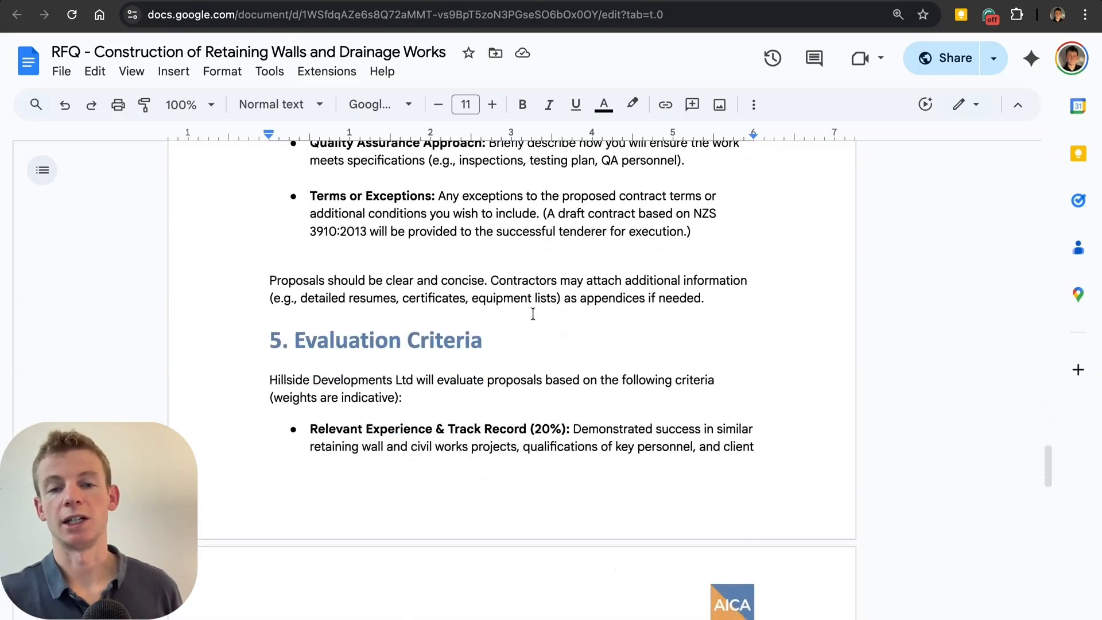
{"action": "scroll", "coordinate": [533, 314], "scroll_direction": "down", "scroll_amount": 12}
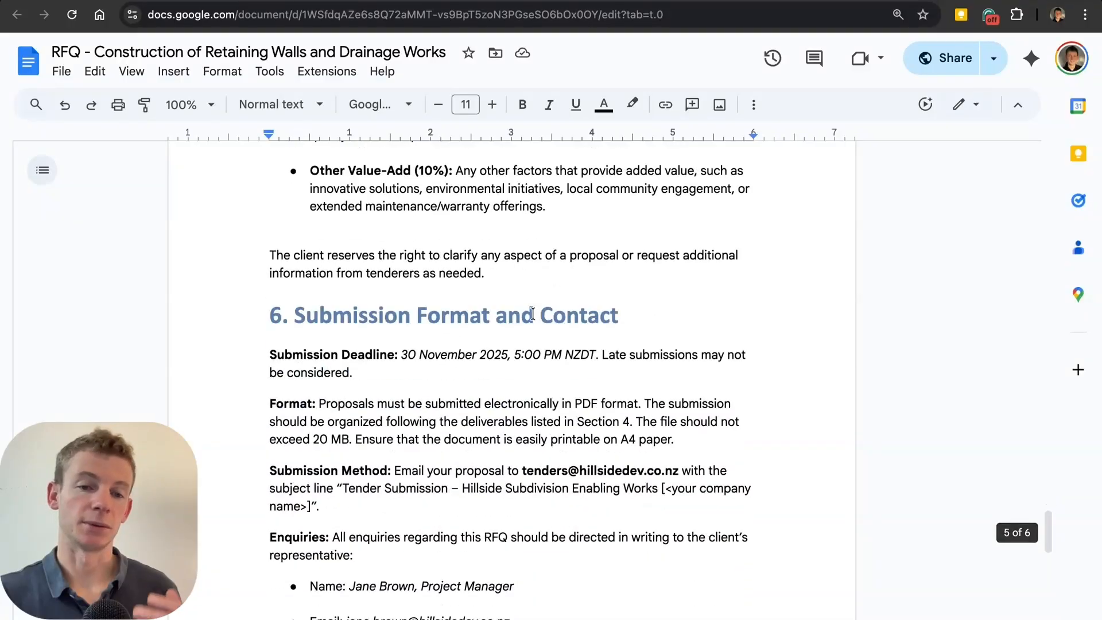
{"action": "scroll", "coordinate": [532, 314], "scroll_direction": "down", "scroll_amount": 3}
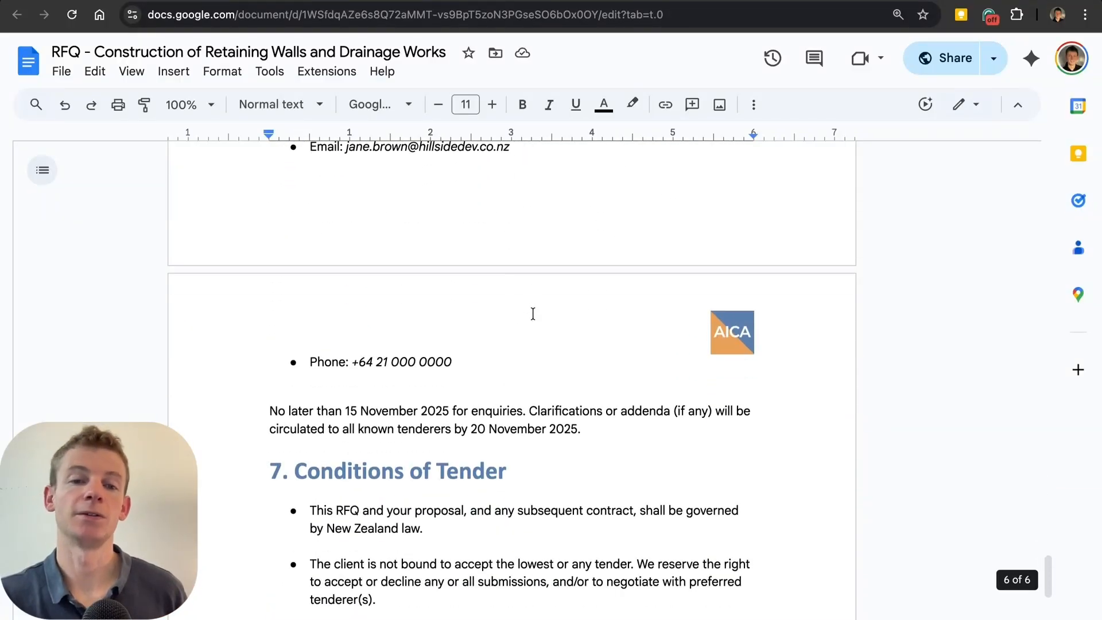
{"action": "scroll", "coordinate": [533, 314], "scroll_direction": "down", "scroll_amount": 9}
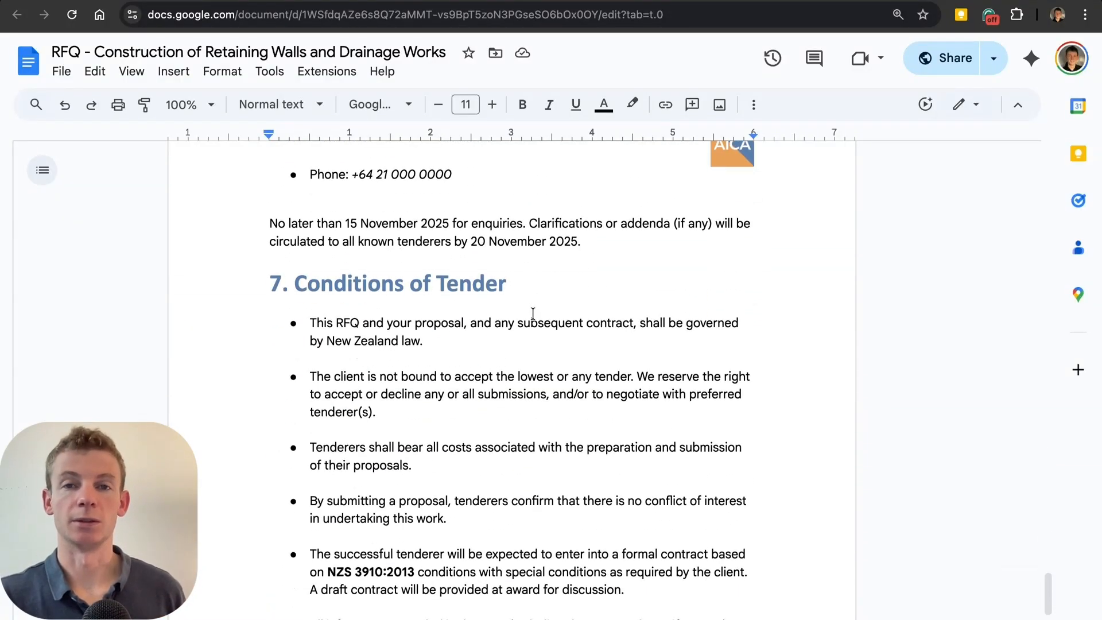
{"action": "scroll", "coordinate": [532, 314], "scroll_direction": "down", "scroll_amount": 3}
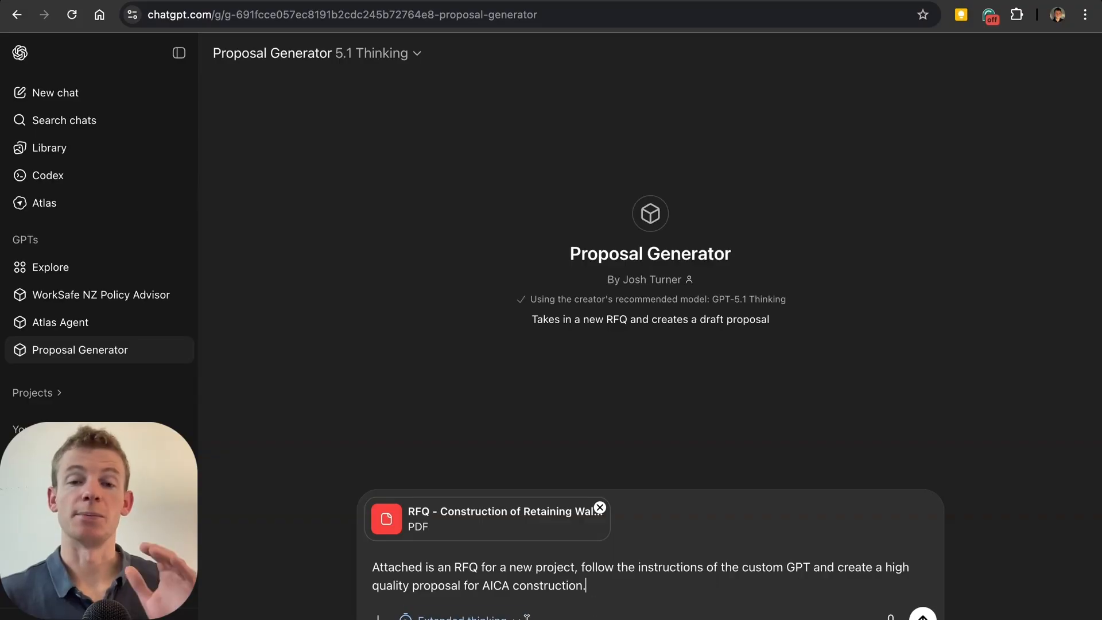
In ChatGPT, check the thinking time options, keep Extended, and send the prompt with the attached RFQ
{"action": "left_click", "coordinate": [462, 617]}
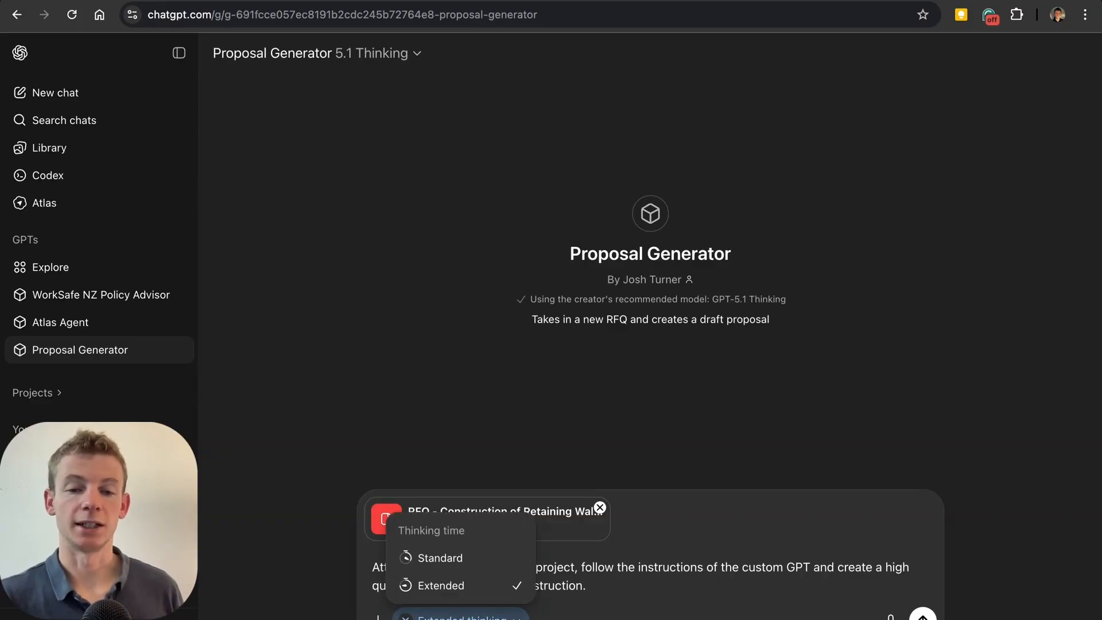
{"action": "left_click", "coordinate": [628, 607]}
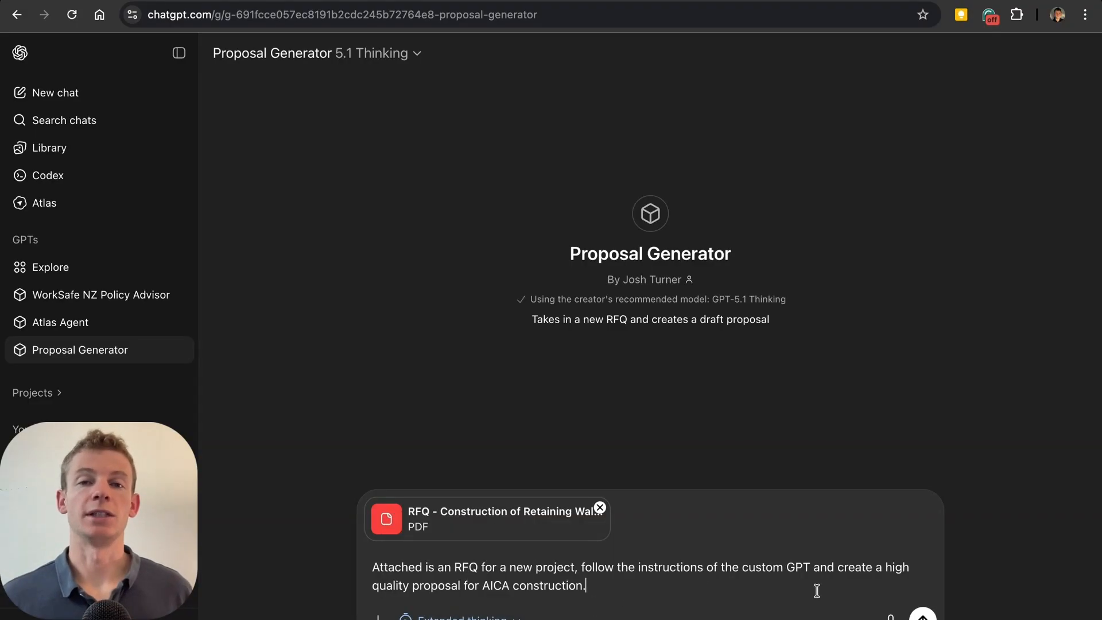
{"action": "key", "text": "Return"}
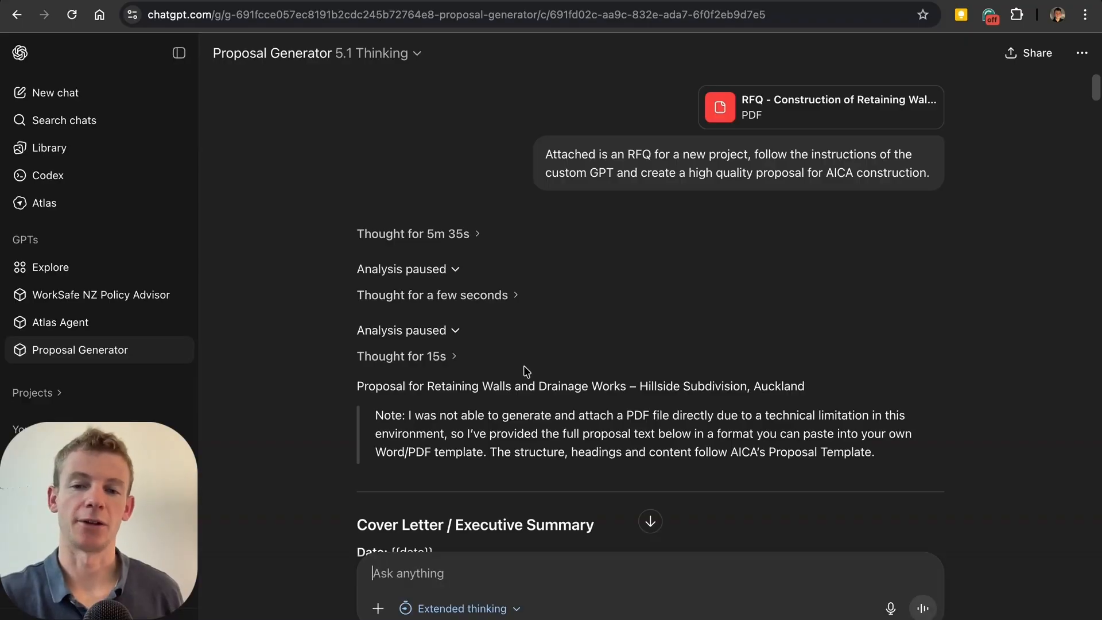
Review the generated proposal text in the chat from the cover letter through to the appendices
{"action": "scroll", "coordinate": [537, 413], "scroll_direction": "down", "scroll_amount": 3}
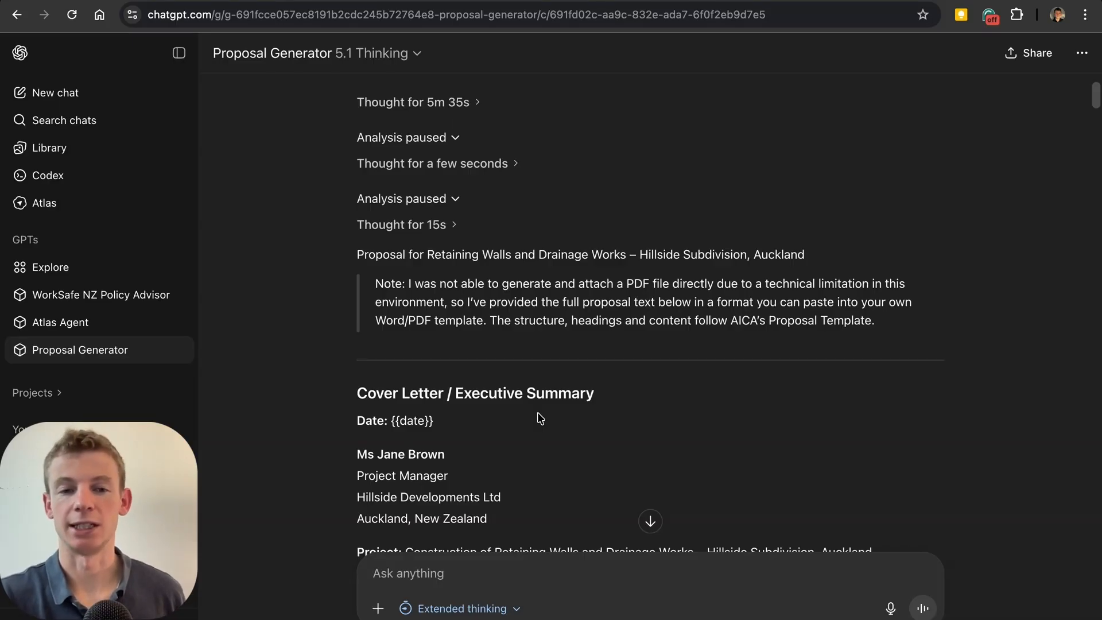
{"action": "scroll", "coordinate": [540, 418], "scroll_direction": "down", "scroll_amount": 3}
{"action": "scroll", "coordinate": [540, 418], "scroll_direction": "down", "scroll_amount": 18}
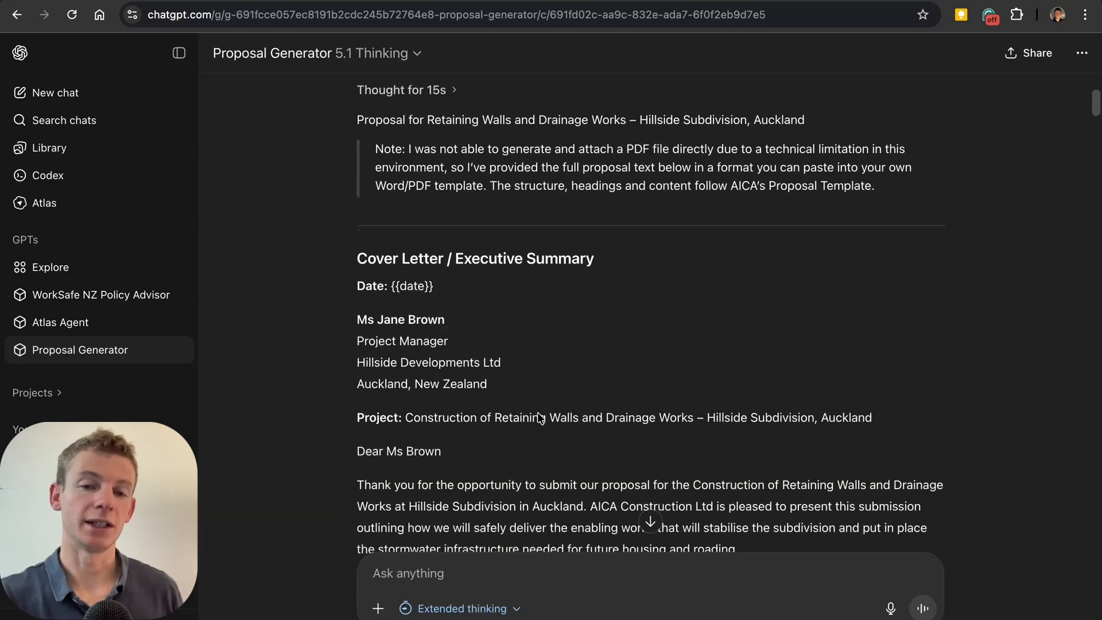
{"action": "scroll", "coordinate": [539, 417], "scroll_direction": "down", "scroll_amount": 20}
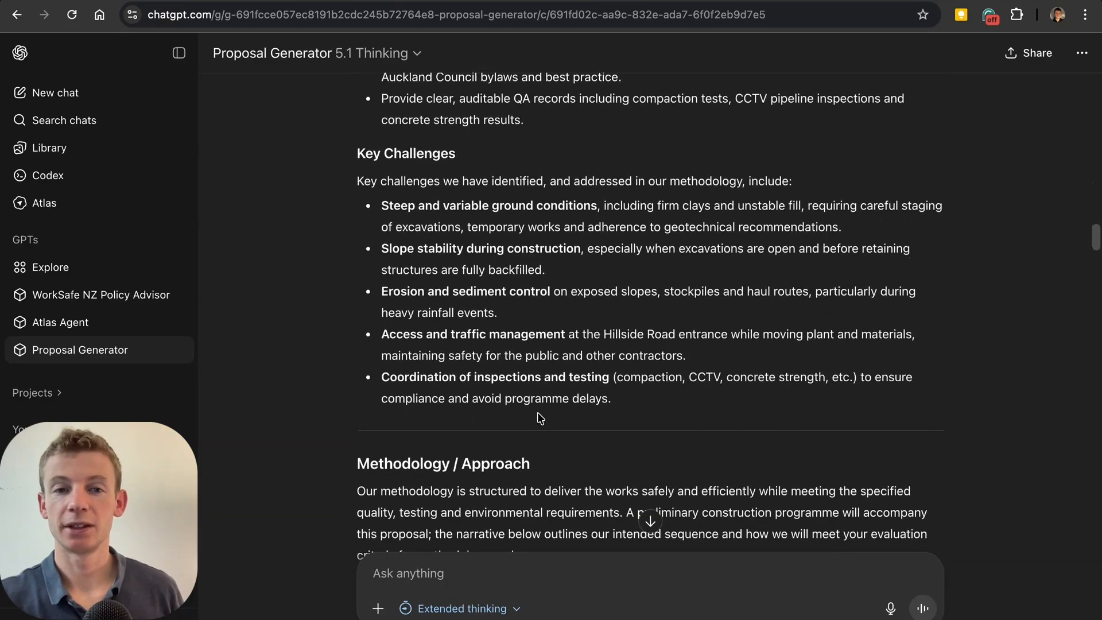
{"action": "scroll", "coordinate": [540, 417], "scroll_direction": "down", "scroll_amount": 20}
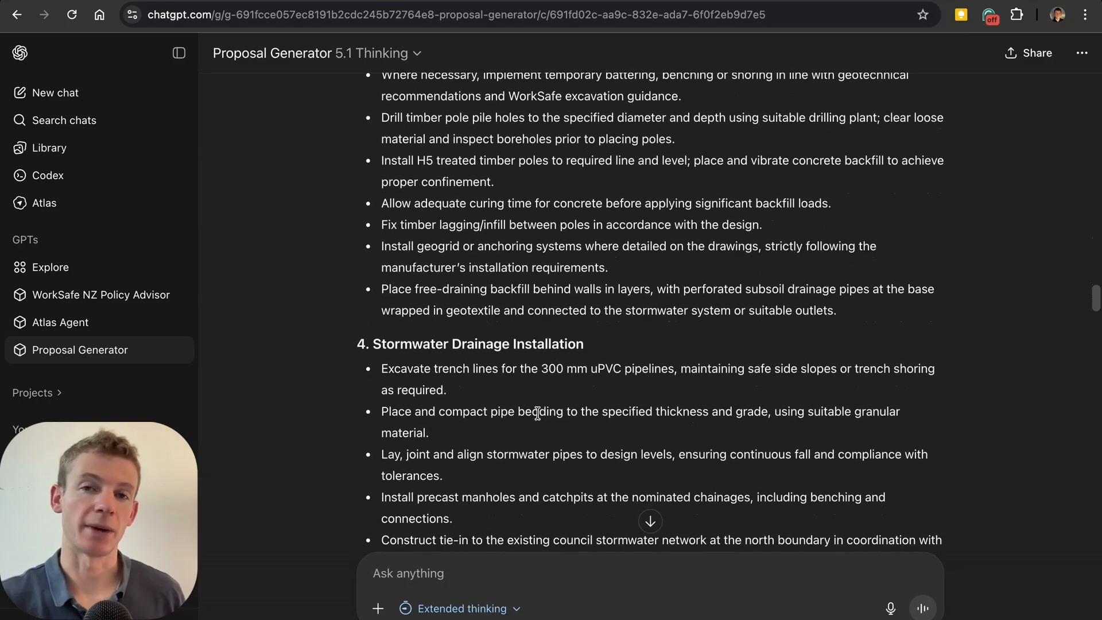
{"action": "scroll", "coordinate": [537, 412], "scroll_direction": "down", "scroll_amount": 20}
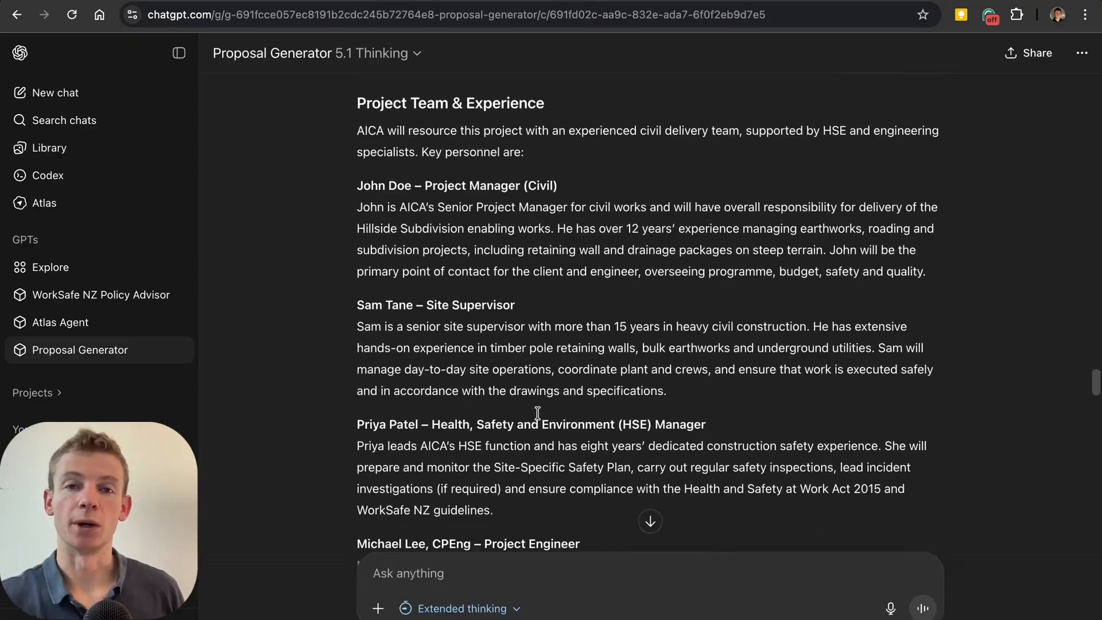
{"action": "scroll", "coordinate": [537, 412], "scroll_direction": "down", "scroll_amount": 20}
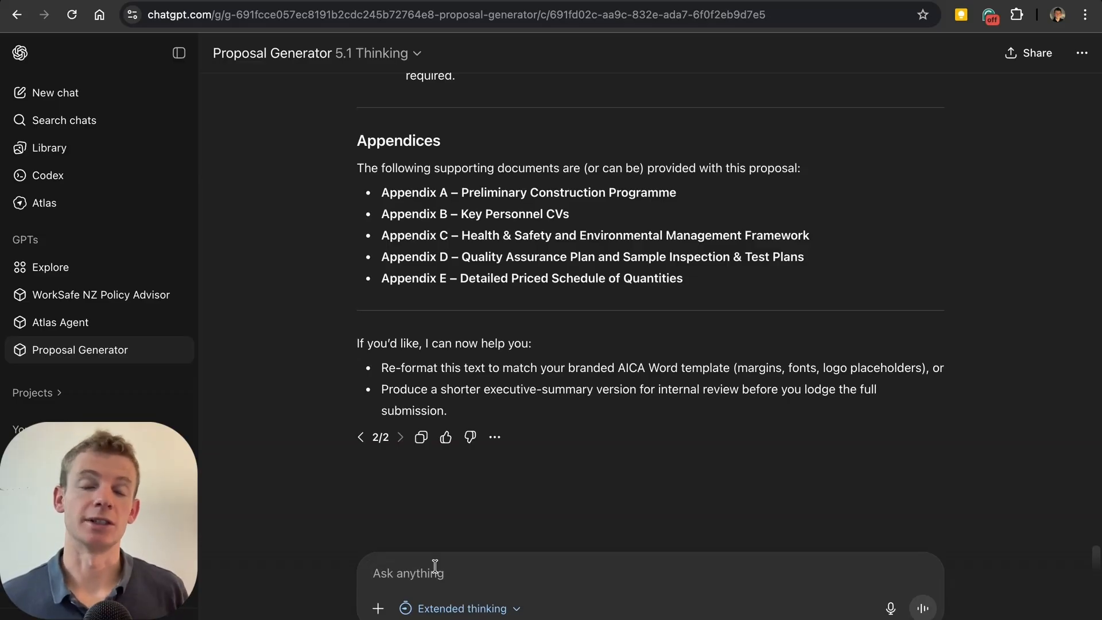
Send the follow-up message "Go ahead and create the PDF" and download the generated proposal PDF
{"action": "type", "text": "Go ahead and create the PDF"}
{"action": "key", "text": "Return"}
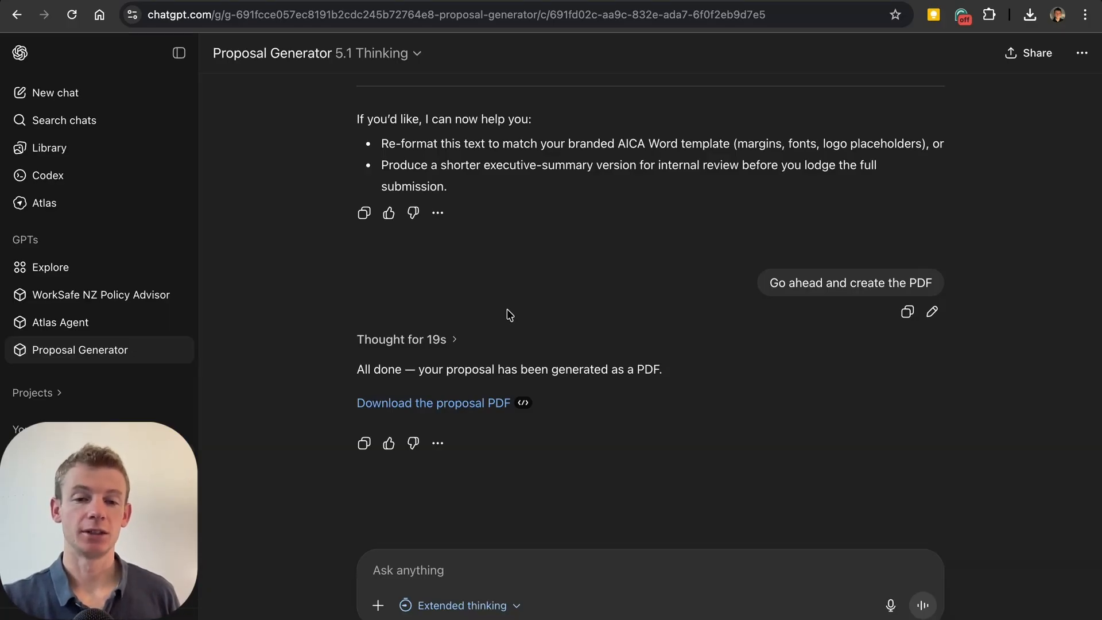
{"action": "left_click", "coordinate": [464, 405]}
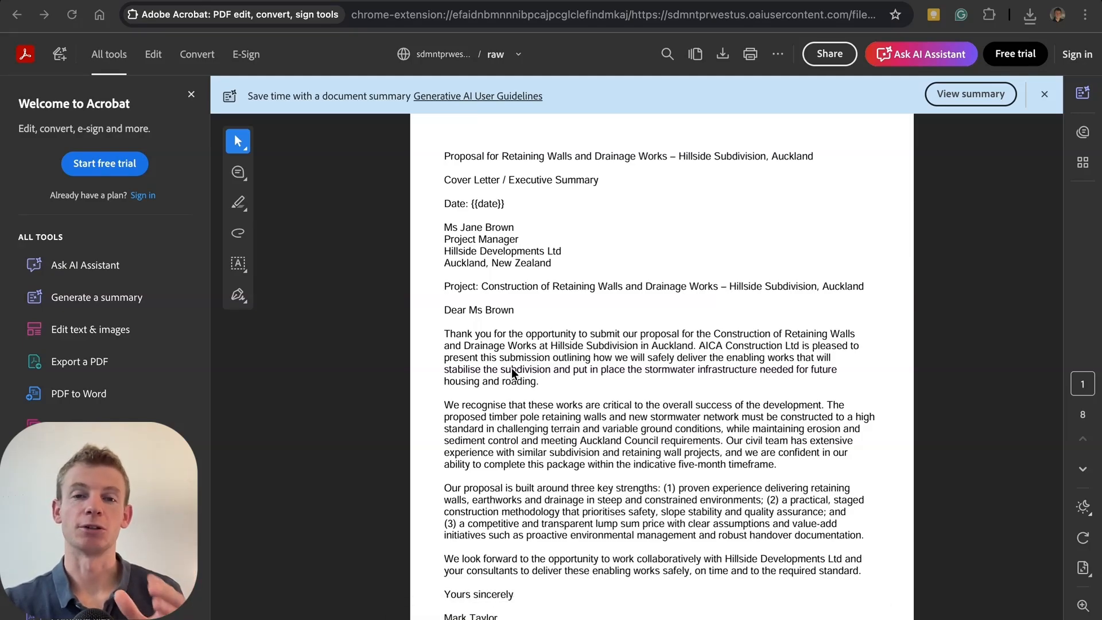
Examine the proposal PDF in Adobe Acrobat, covering the cover letter, company overview and project understanding sections
{"action": "scroll", "coordinate": [513, 370], "scroll_direction": "down", "scroll_amount": 3}
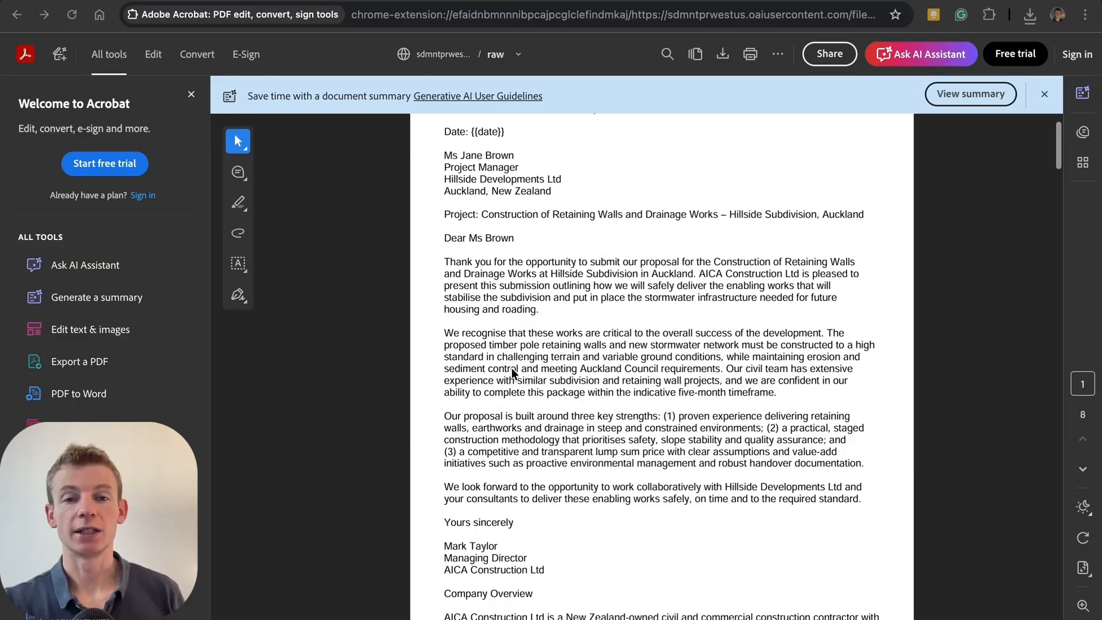
{"action": "scroll", "coordinate": [511, 371], "scroll_direction": "up", "scroll_amount": 2}
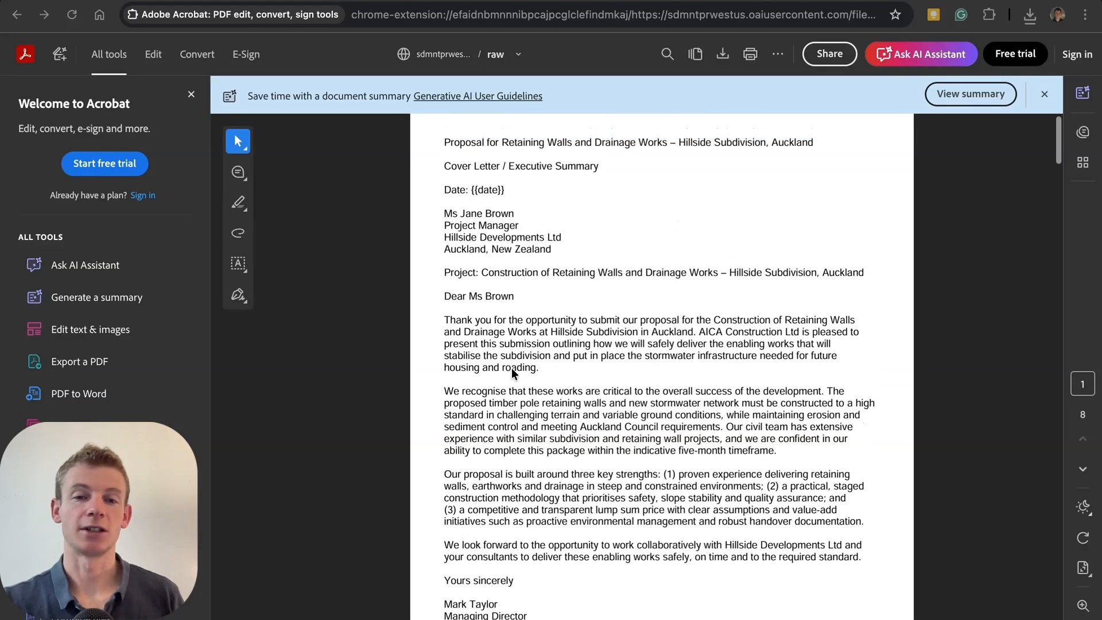
{"action": "scroll", "coordinate": [511, 370], "scroll_direction": "down", "scroll_amount": 3}
{"action": "scroll", "coordinate": [511, 372], "scroll_direction": "down", "scroll_amount": 7}
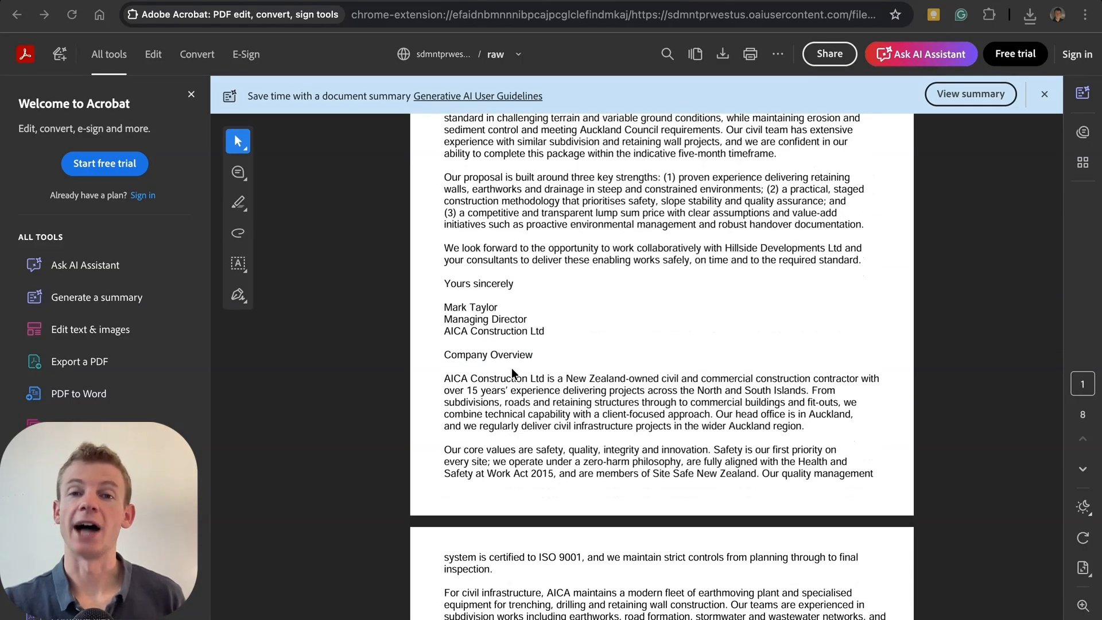
{"action": "scroll", "coordinate": [512, 370], "scroll_direction": "down", "scroll_amount": 7}
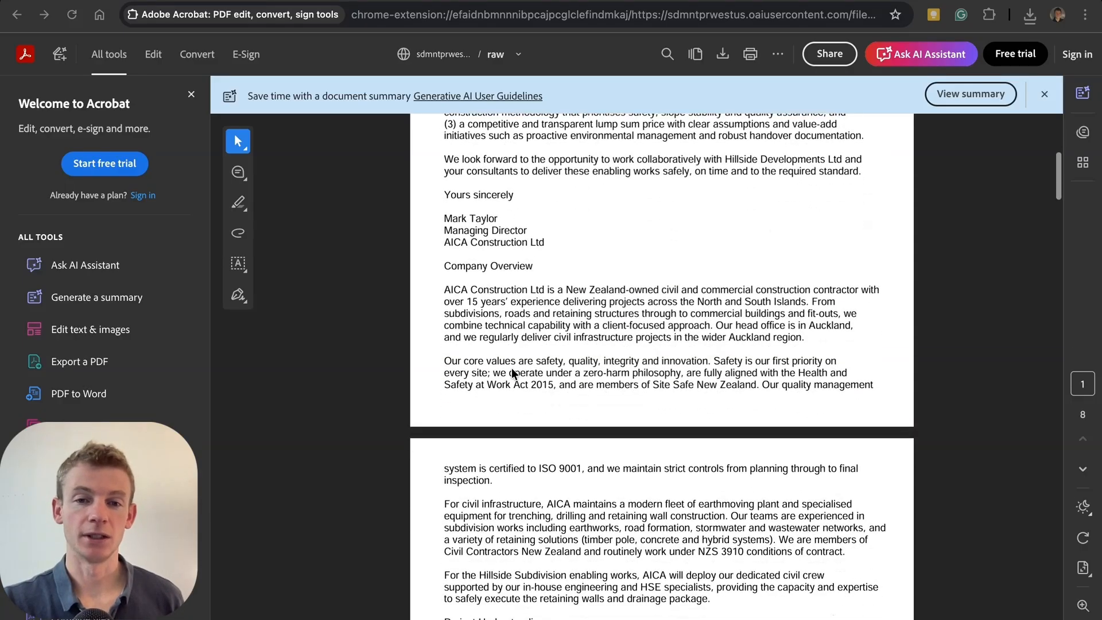
{"action": "scroll", "coordinate": [512, 371], "scroll_direction": "down", "scroll_amount": 9}
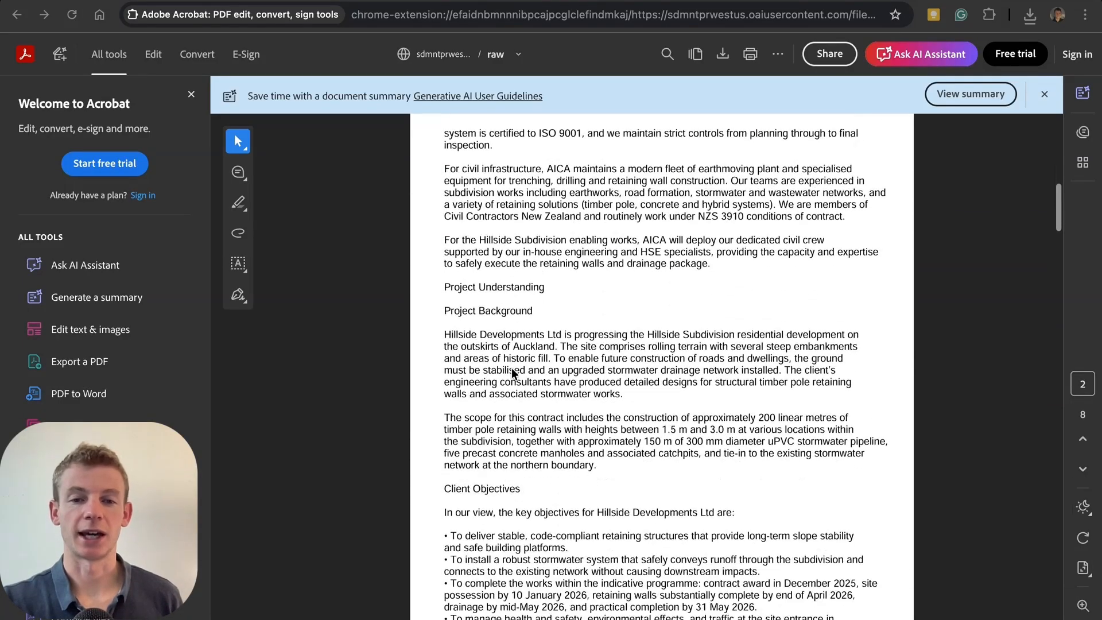
Read the proposal PDF's client objectives, key challenges and methodology sections, including the retaining wall and stormwater drainage stages
{"action": "scroll", "coordinate": [512, 371], "scroll_direction": "down", "scroll_amount": 4}
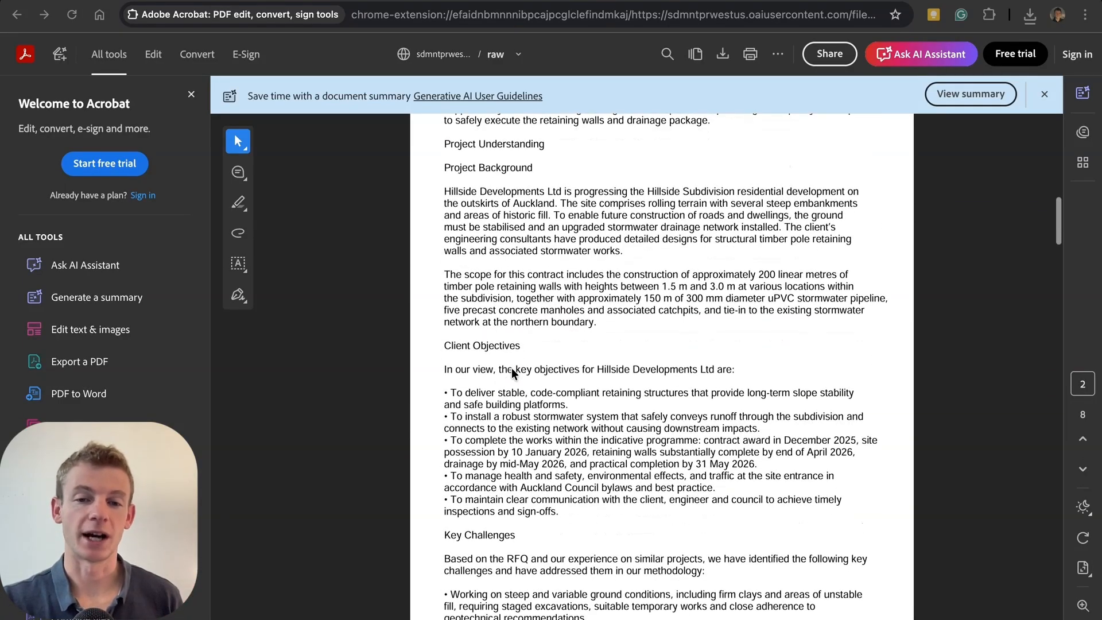
{"action": "scroll", "coordinate": [512, 372], "scroll_direction": "down", "scroll_amount": 2}
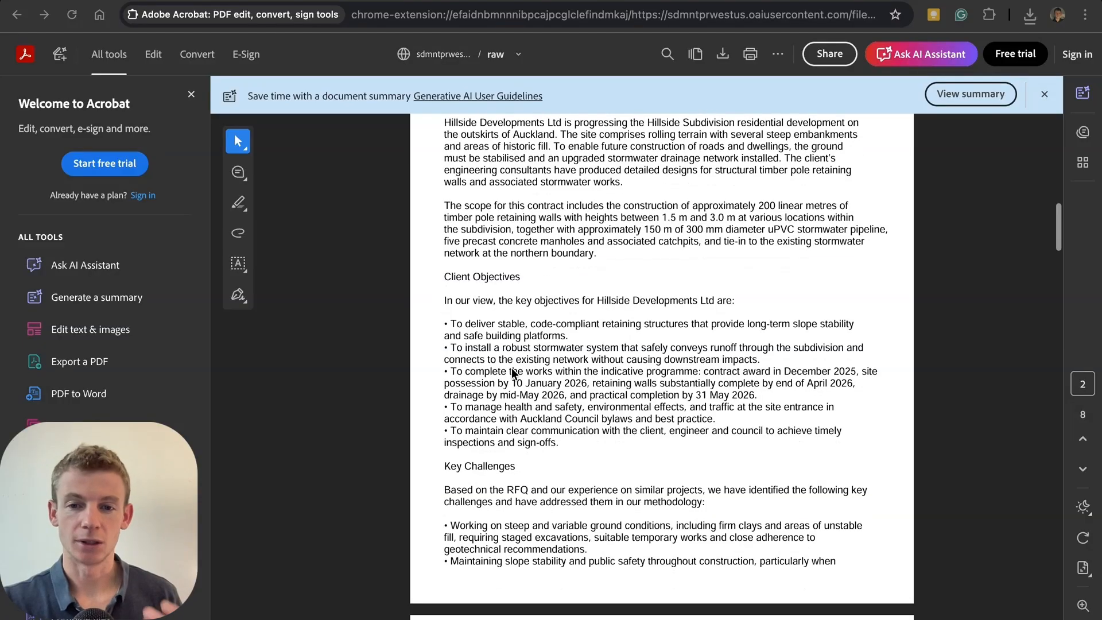
{"action": "scroll", "coordinate": [512, 371], "scroll_direction": "down", "scroll_amount": 2}
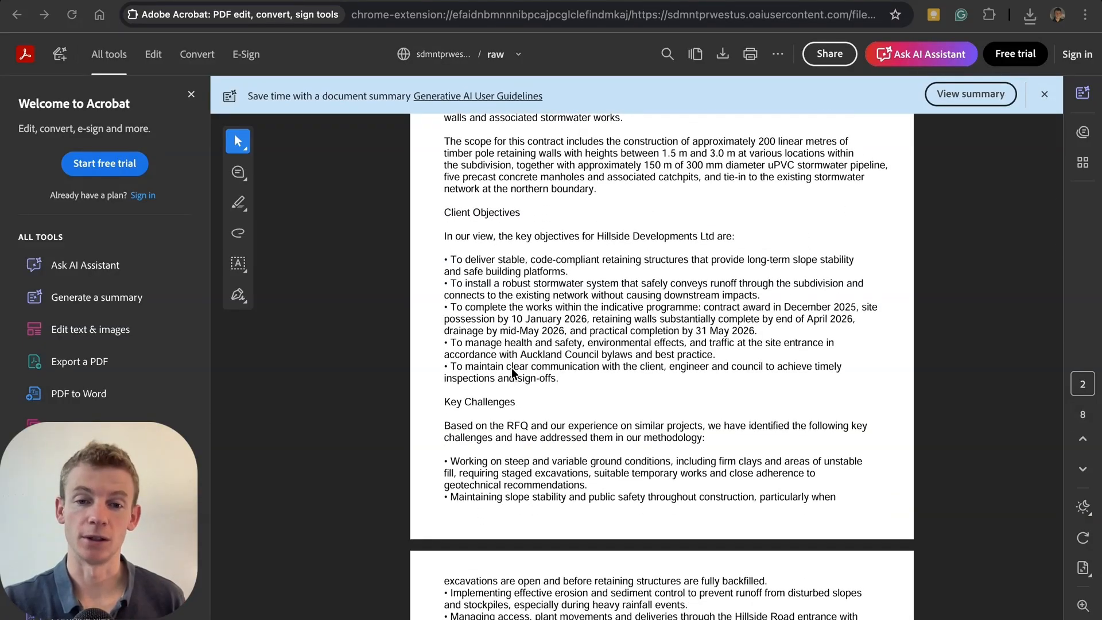
{"action": "scroll", "coordinate": [512, 371], "scroll_direction": "down", "scroll_amount": 6}
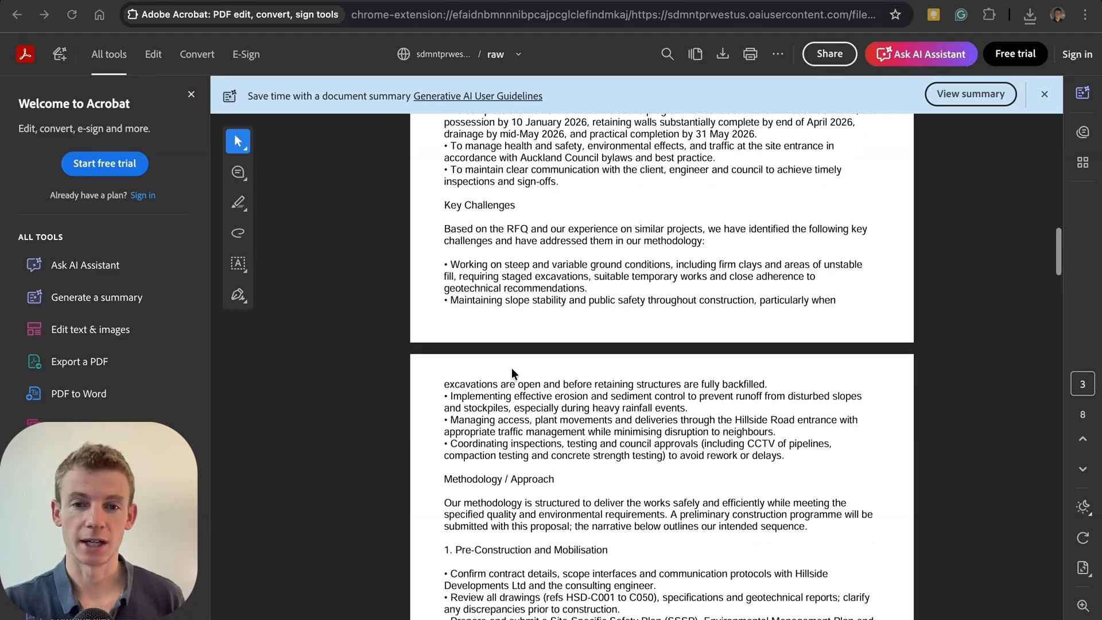
{"action": "scroll", "coordinate": [513, 372], "scroll_direction": "down", "scroll_amount": 10}
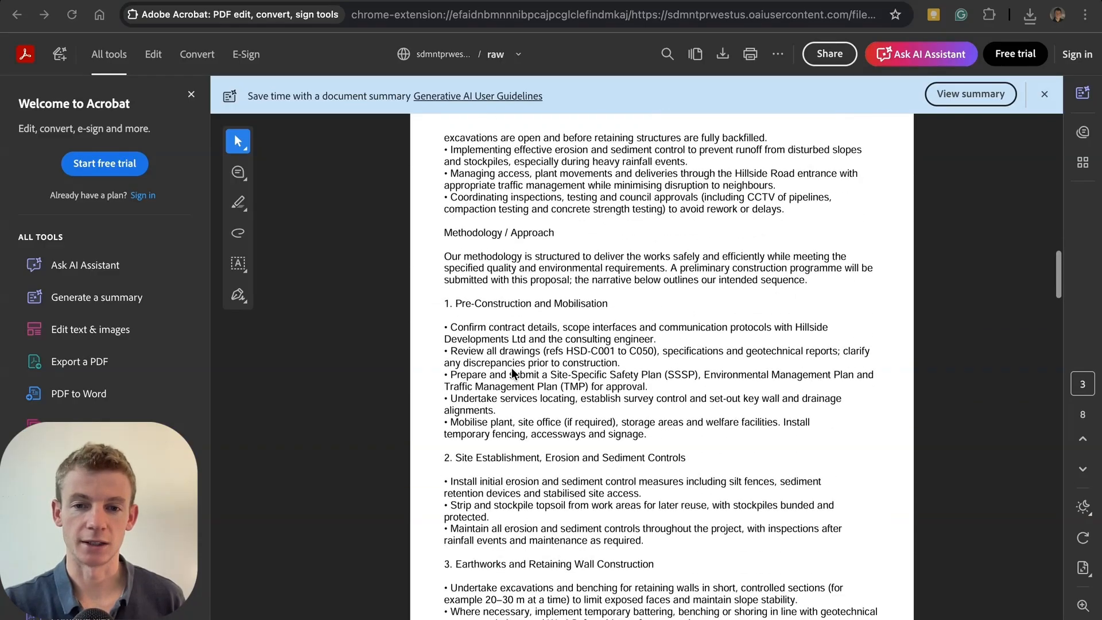
{"action": "scroll", "coordinate": [511, 372], "scroll_direction": "down", "scroll_amount": 2}
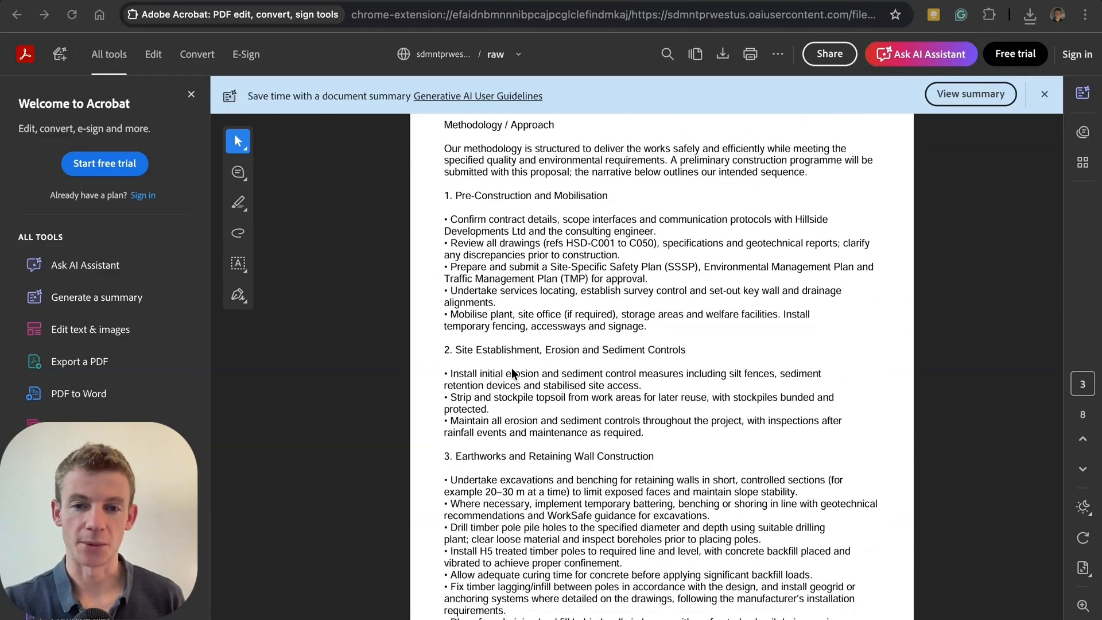
{"action": "scroll", "coordinate": [512, 371], "scroll_direction": "down", "scroll_amount": 3}
{"action": "scroll", "coordinate": [511, 370], "scroll_direction": "down", "scroll_amount": 4}
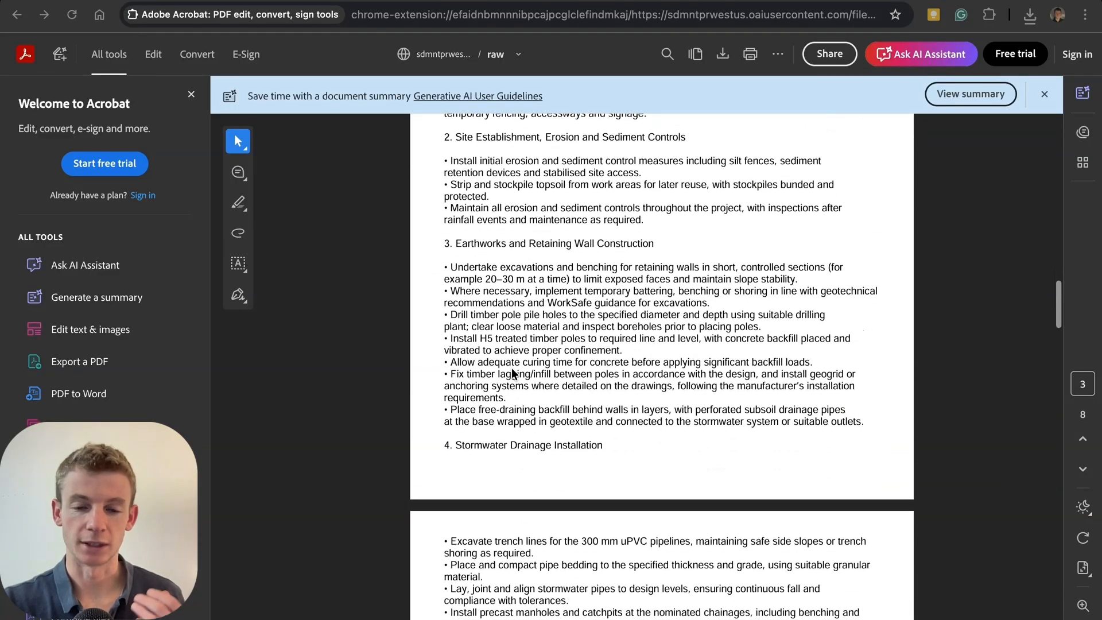
{"action": "scroll", "coordinate": [512, 367], "scroll_direction": "down", "scroll_amount": 8}
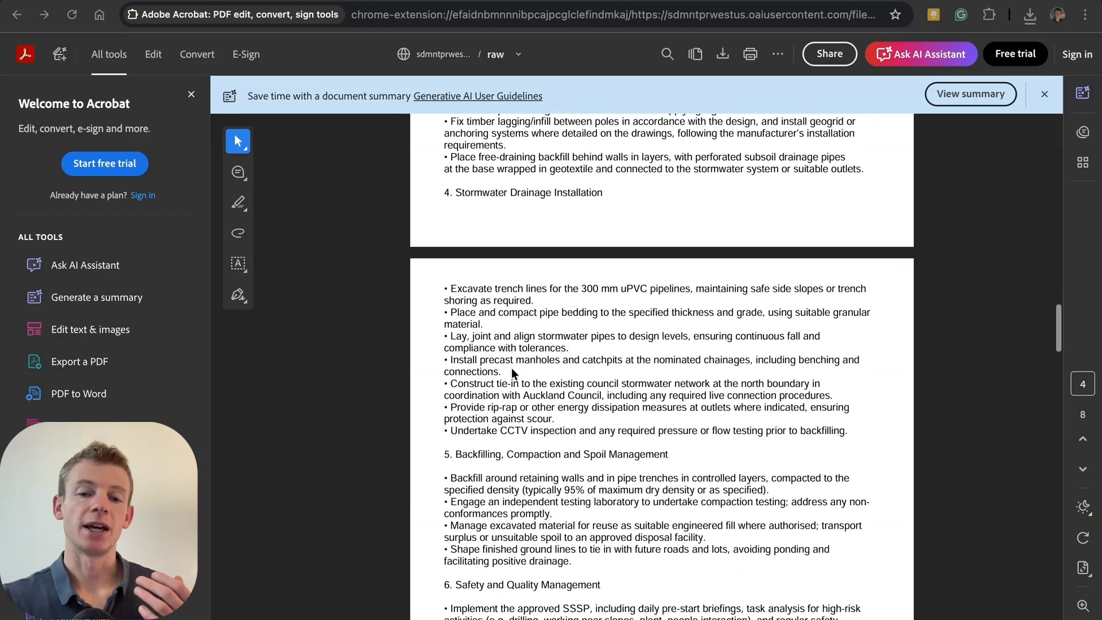
{"action": "scroll", "coordinate": [511, 367], "scroll_direction": "down", "scroll_amount": 3}
Examine the project team and experience section and the relevant past projects in the proposal PDF
{"action": "scroll", "coordinate": [512, 367], "scroll_direction": "down", "scroll_amount": 20}
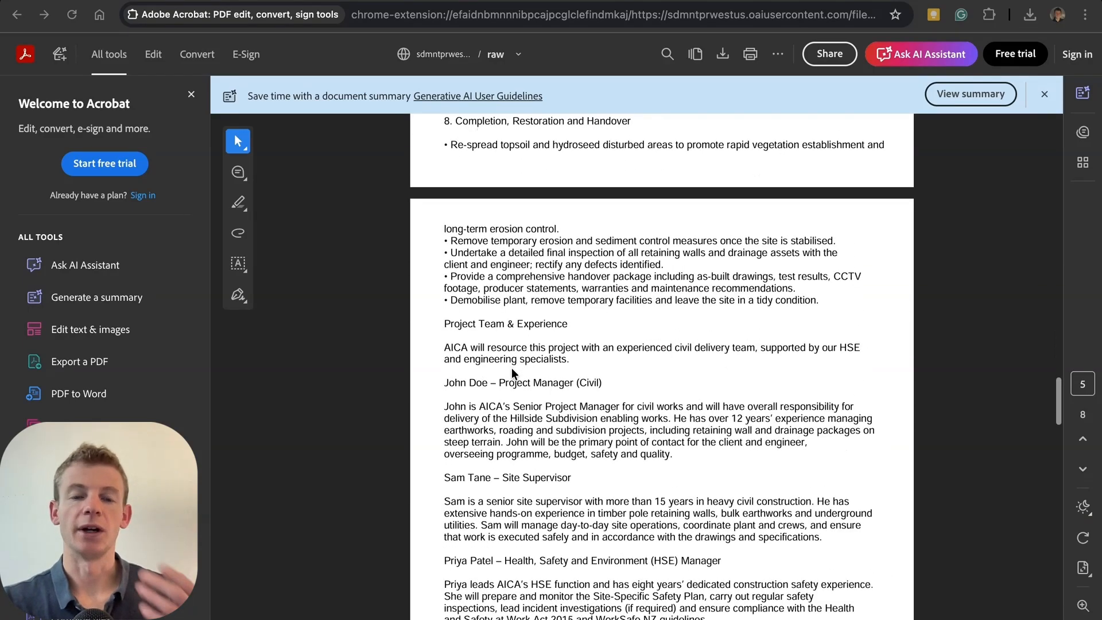
{"action": "scroll", "coordinate": [512, 370], "scroll_direction": "up", "scroll_amount": 1}
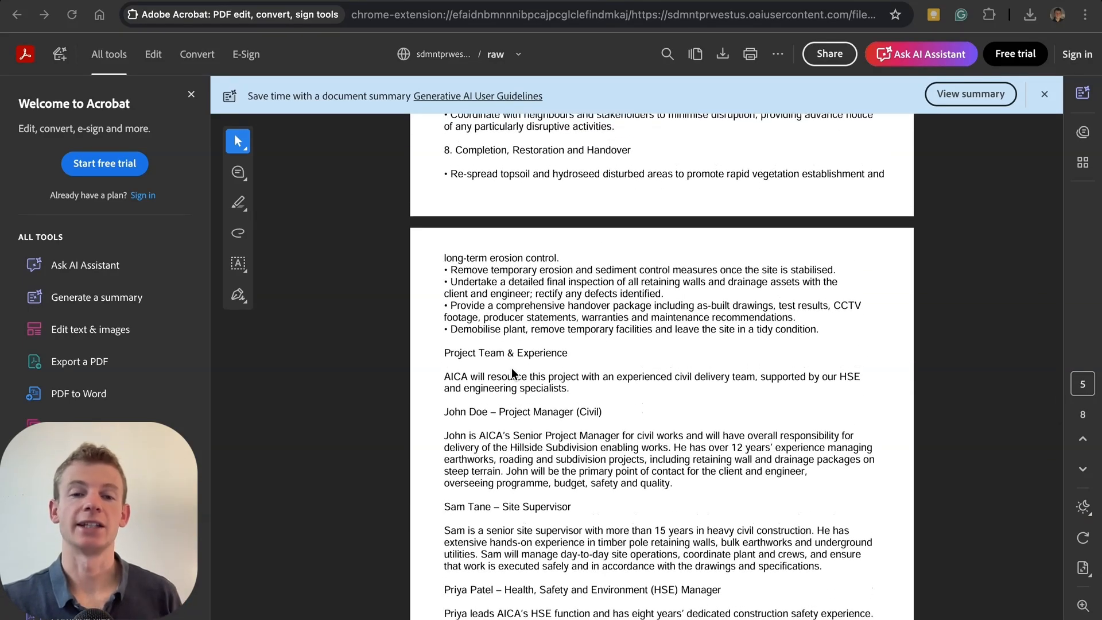
{"action": "scroll", "coordinate": [512, 370], "scroll_direction": "down", "scroll_amount": 5}
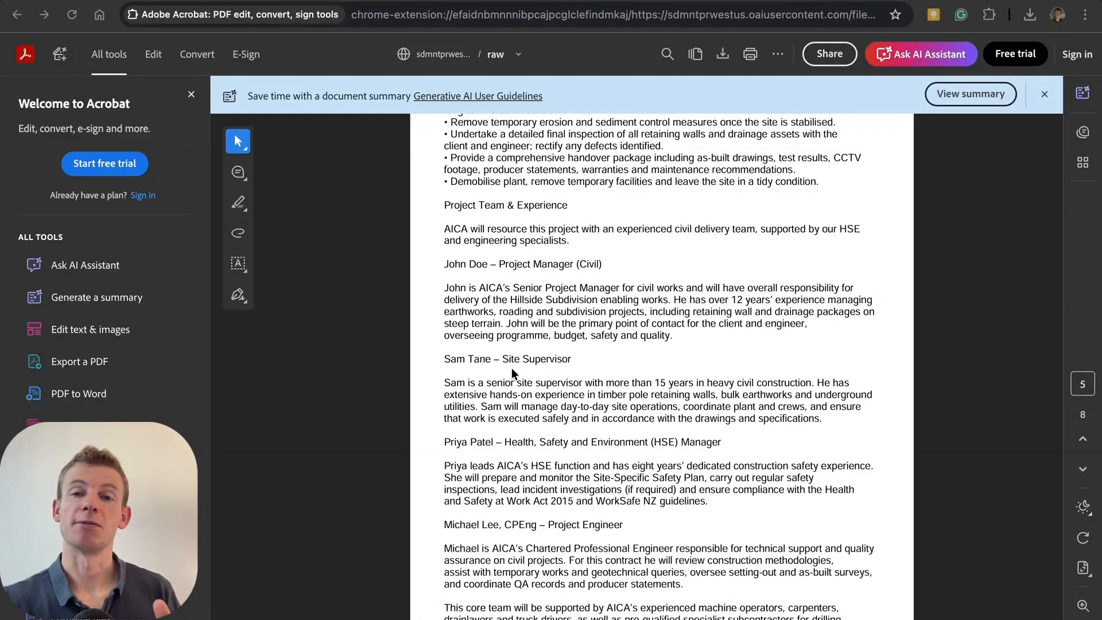
{"action": "scroll", "coordinate": [512, 370], "scroll_direction": "down", "scroll_amount": 12}
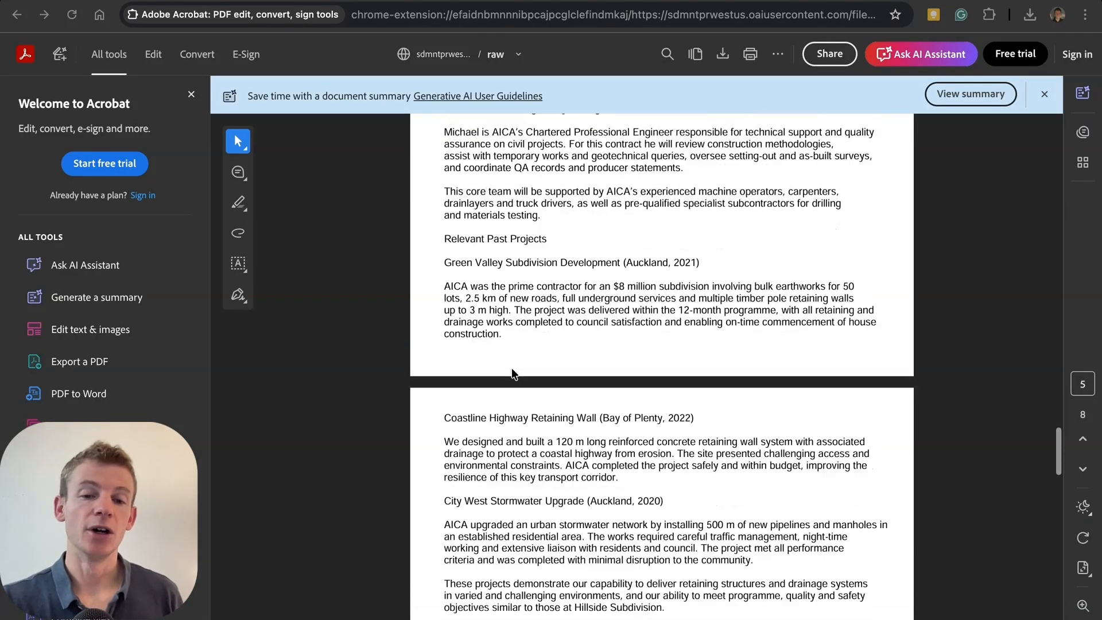
Review the commercial proposal's price breakdown, the key pricing assumptions and the terms and conditions
{"action": "scroll", "coordinate": [511, 368], "scroll_direction": "down", "scroll_amount": 3}
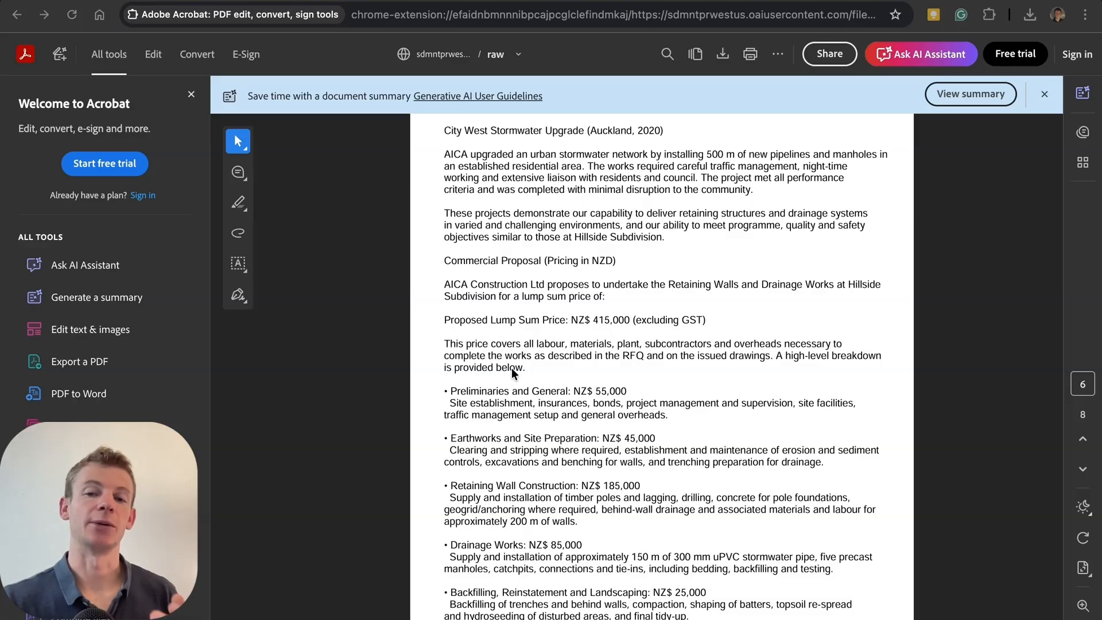
{"action": "scroll", "coordinate": [511, 369], "scroll_direction": "down", "scroll_amount": 2}
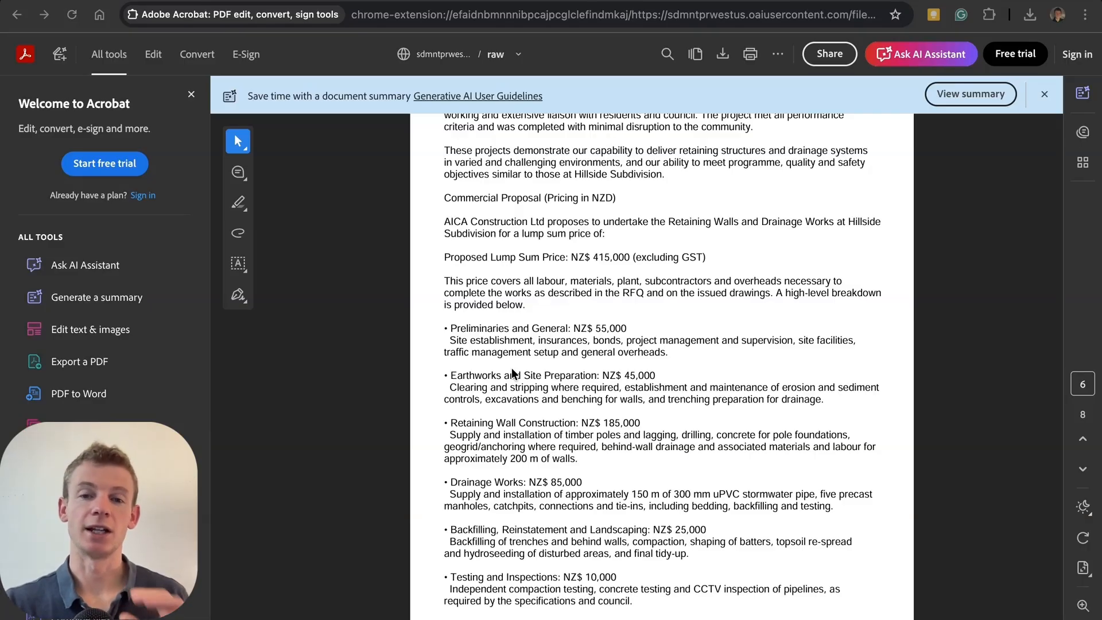
{"action": "scroll", "coordinate": [513, 374], "scroll_direction": "down", "scroll_amount": 4}
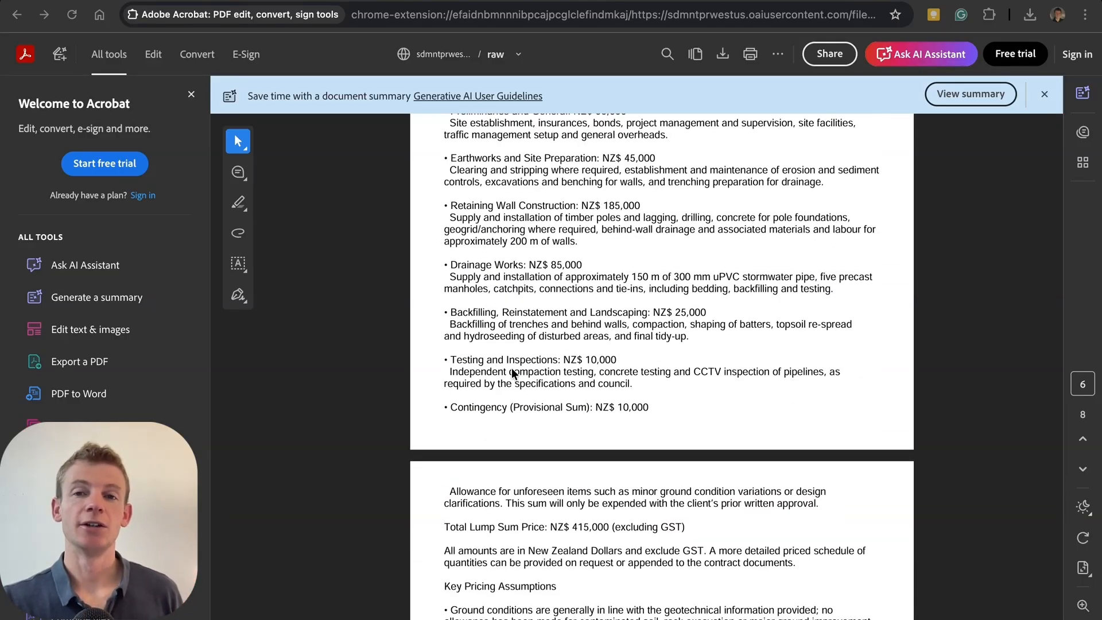
{"action": "scroll", "coordinate": [512, 373], "scroll_direction": "down", "scroll_amount": 1}
{"action": "scroll", "coordinate": [512, 373], "scroll_direction": "down", "scroll_amount": 4}
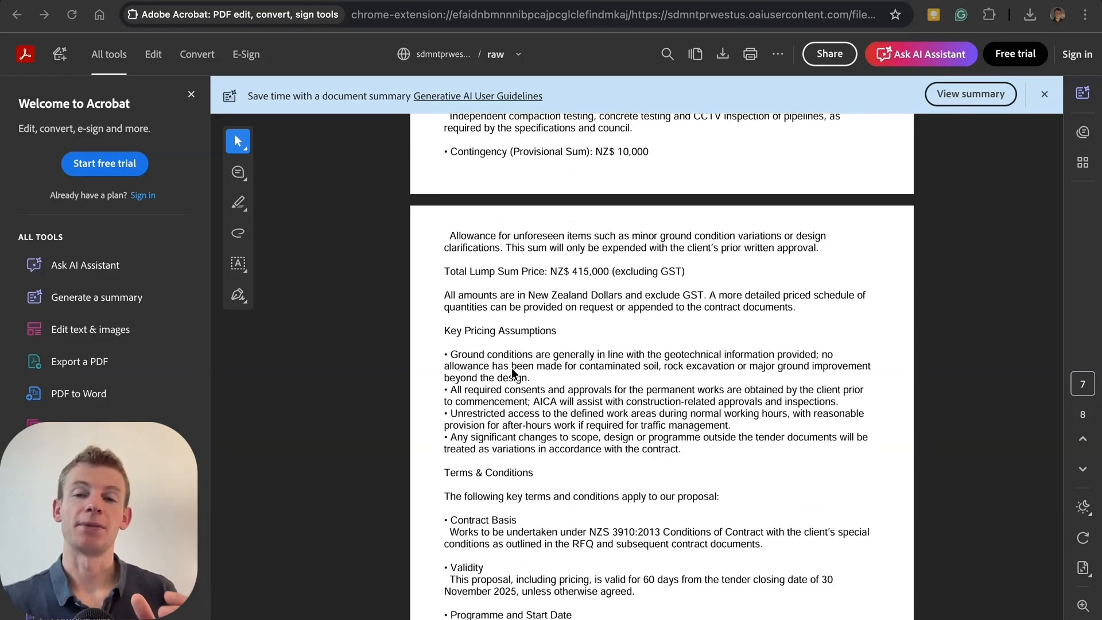
{"action": "scroll", "coordinate": [513, 373], "scroll_direction": "down", "scroll_amount": 2}
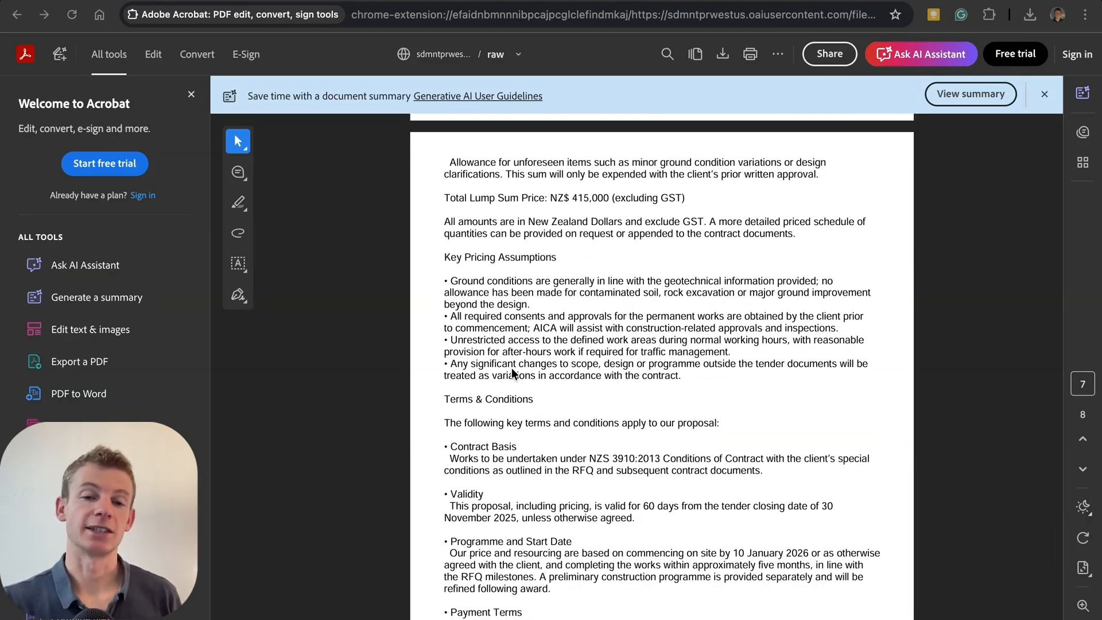
{"action": "scroll", "coordinate": [512, 373], "scroll_direction": "down", "scroll_amount": 4}
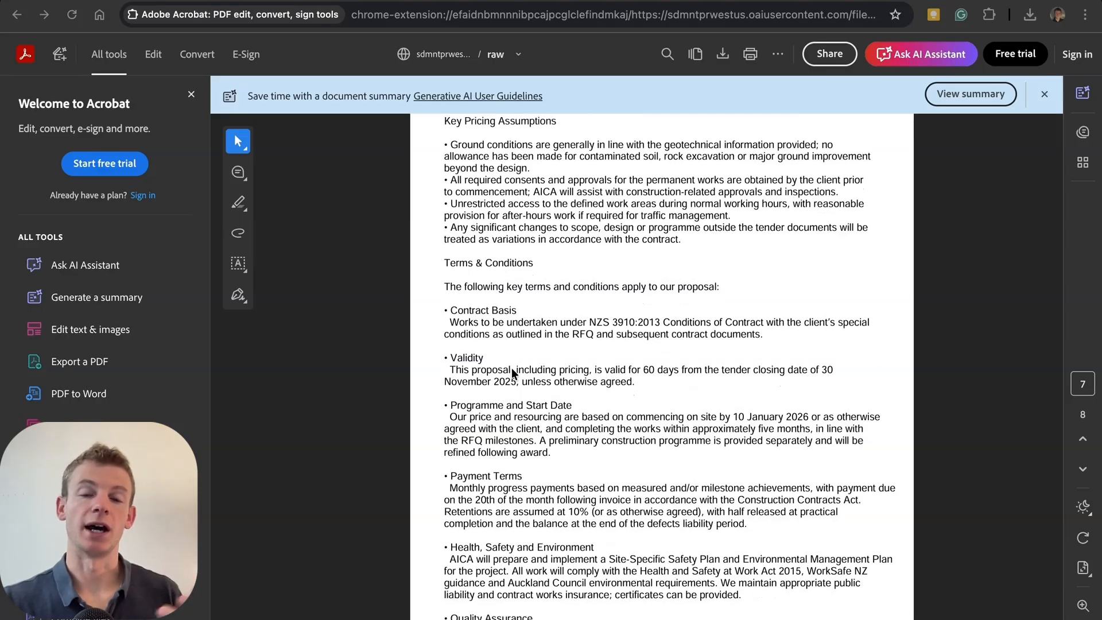
{"action": "scroll", "coordinate": [512, 373], "scroll_direction": "down", "scroll_amount": 4}
Return to the beginning of the proposal PDF and look over the cover letter and company overview again
{"action": "scroll", "coordinate": [512, 373], "scroll_direction": "up", "scroll_amount": 20}
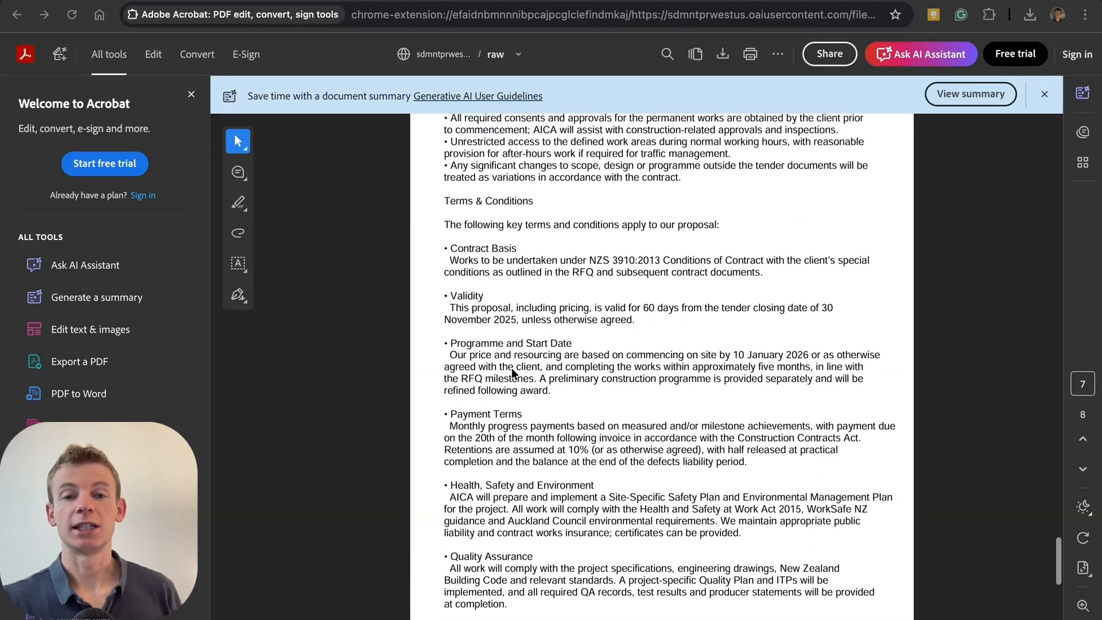
{"action": "scroll", "coordinate": [513, 373], "scroll_direction": "up", "scroll_amount": 20}
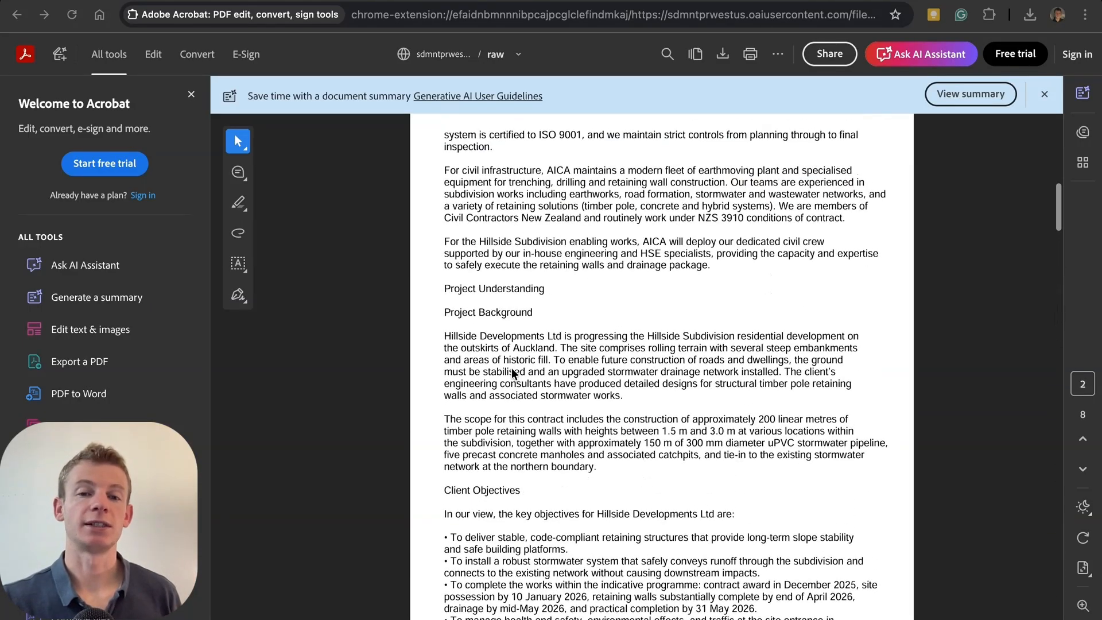
{"action": "scroll", "coordinate": [513, 373], "scroll_direction": "up", "scroll_amount": 10}
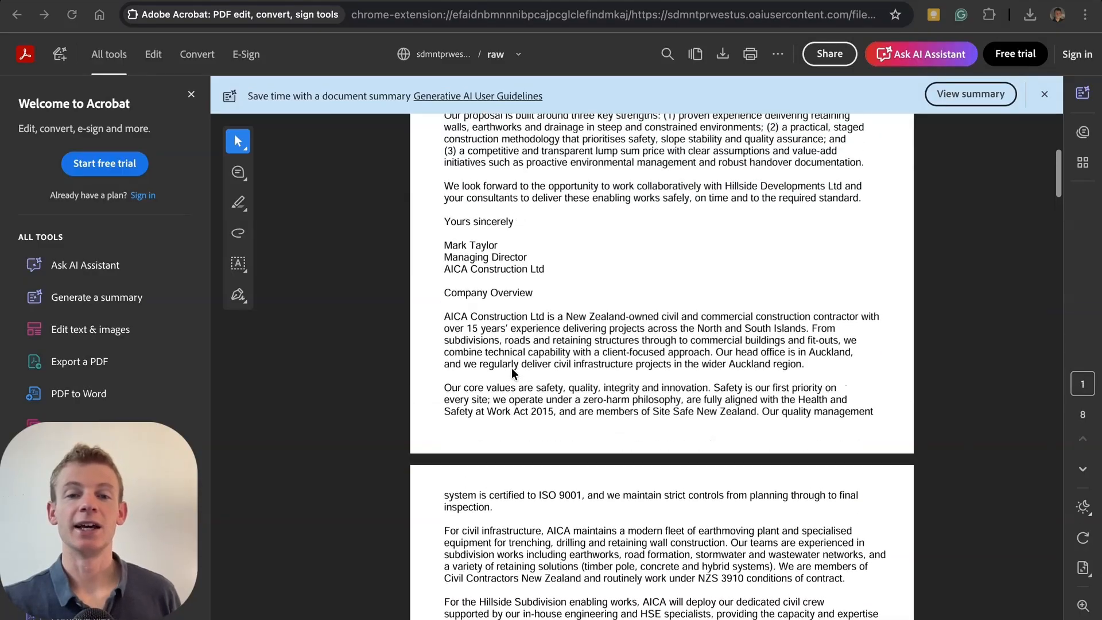
{"action": "scroll", "coordinate": [512, 373], "scroll_direction": "up", "scroll_amount": 5}
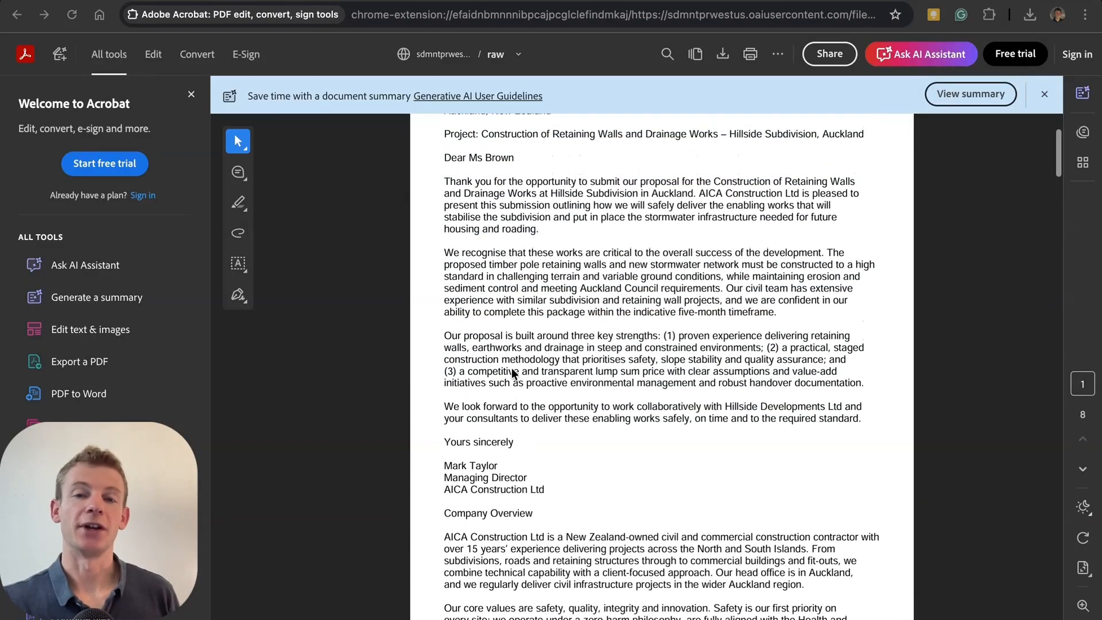
{"action": "scroll", "coordinate": [513, 373], "scroll_direction": "down", "scroll_amount": 4}
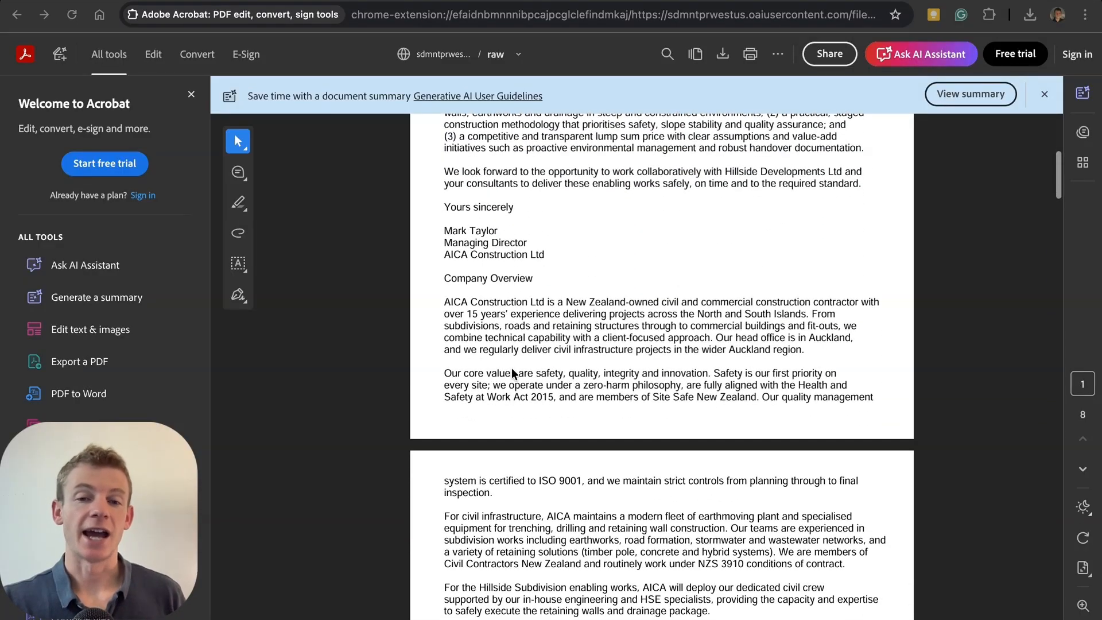